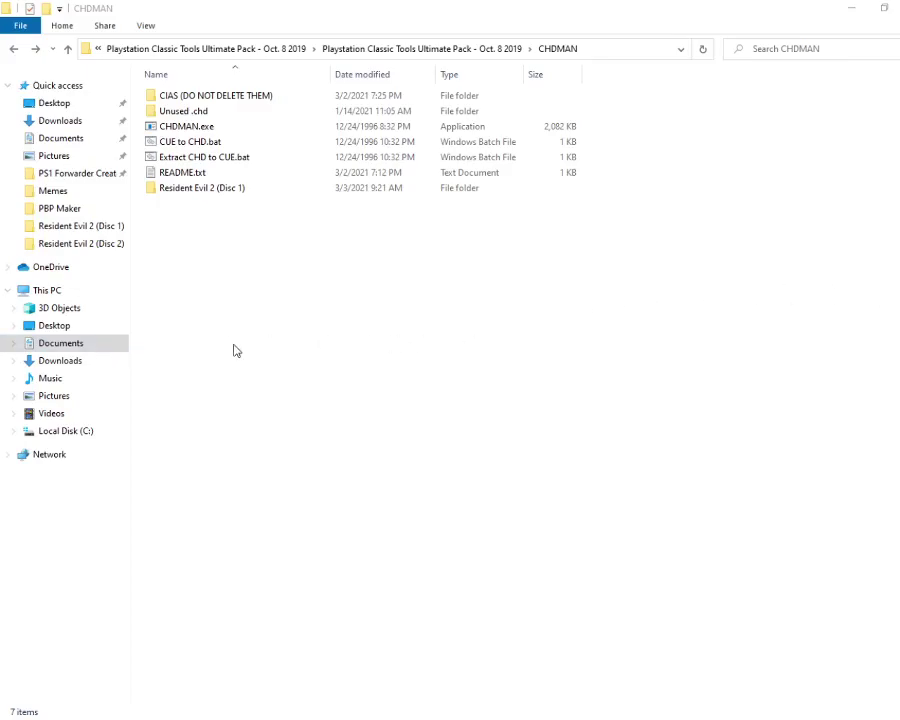
# Open the Resident Evil 2 (Disc 1) folder to view its bin and cue files, and return to the CHDMAN folder
pyautogui.moveTo(240, 188); pyautogui.dragTo(335, 212)
pyautogui.doubleClick(257, 192)
pyautogui.moveTo(259, 211); pyautogui.dragTo(288, 227)
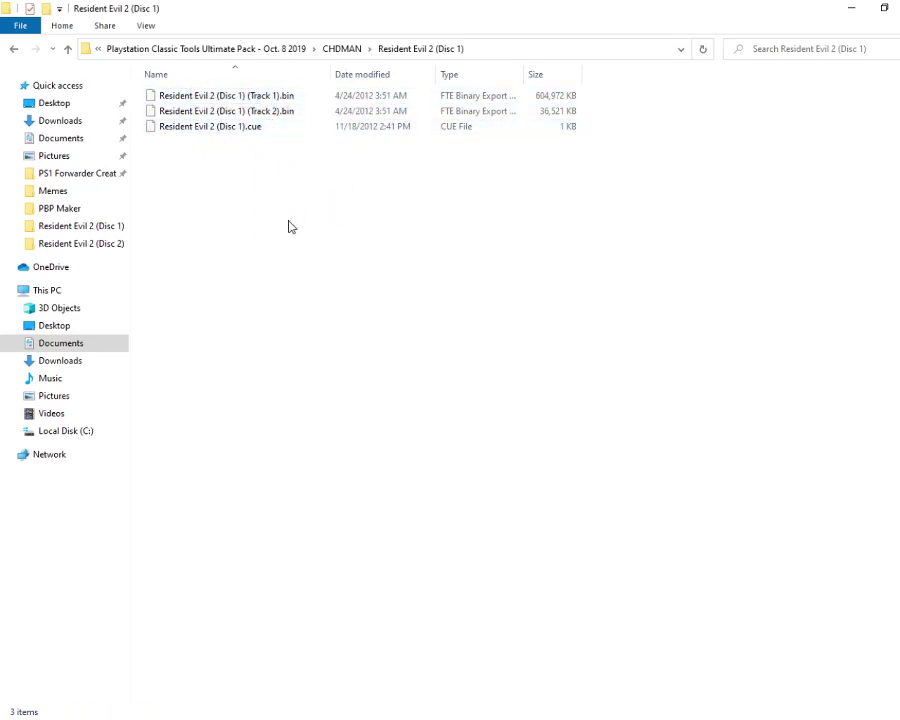
pyautogui.moveTo(254, 175)
pyautogui.mouseDown()
pyautogui.moveTo(344, 202)
pyautogui.moveTo(264, 222)
pyautogui.moveTo(270, 215)
pyautogui.mouseUp()
pyautogui.click(343, 48)
pyautogui.click(373, 317)
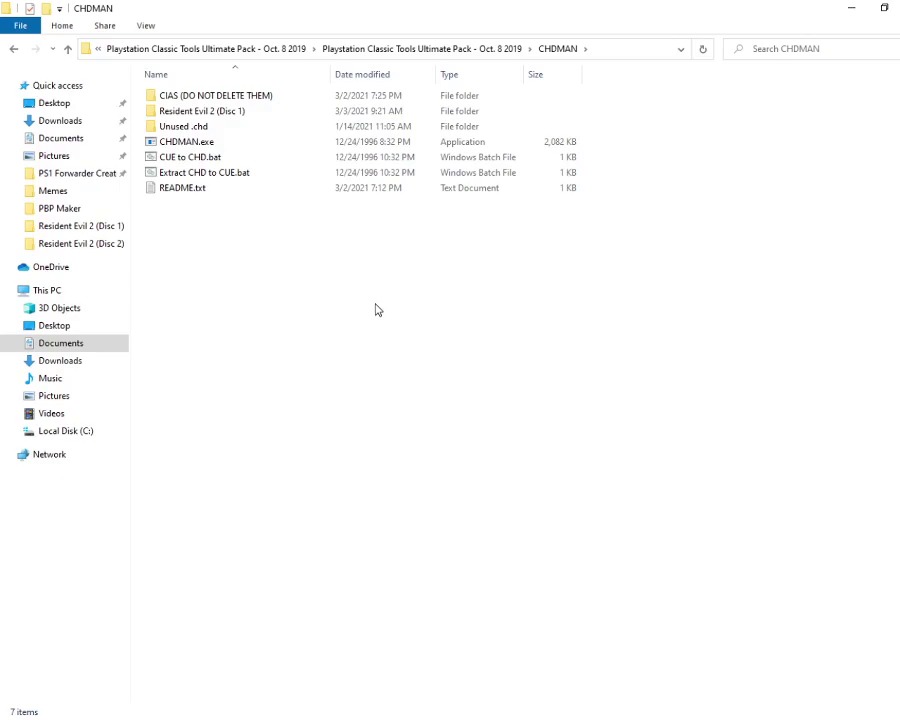
# View the contents of the CIAS (DO NOT DELETE THEM) folder and return to the CHDMAN folder
pyautogui.doubleClick(285, 98)
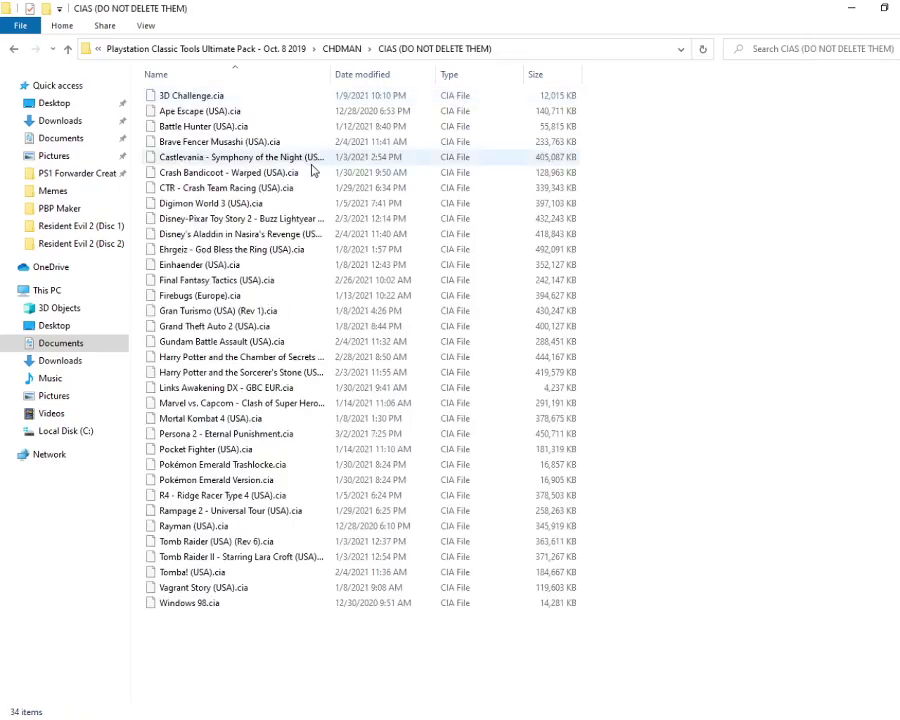
pyautogui.moveTo(268, 670); pyautogui.dragTo(472, 698)
pyautogui.click(345, 54)
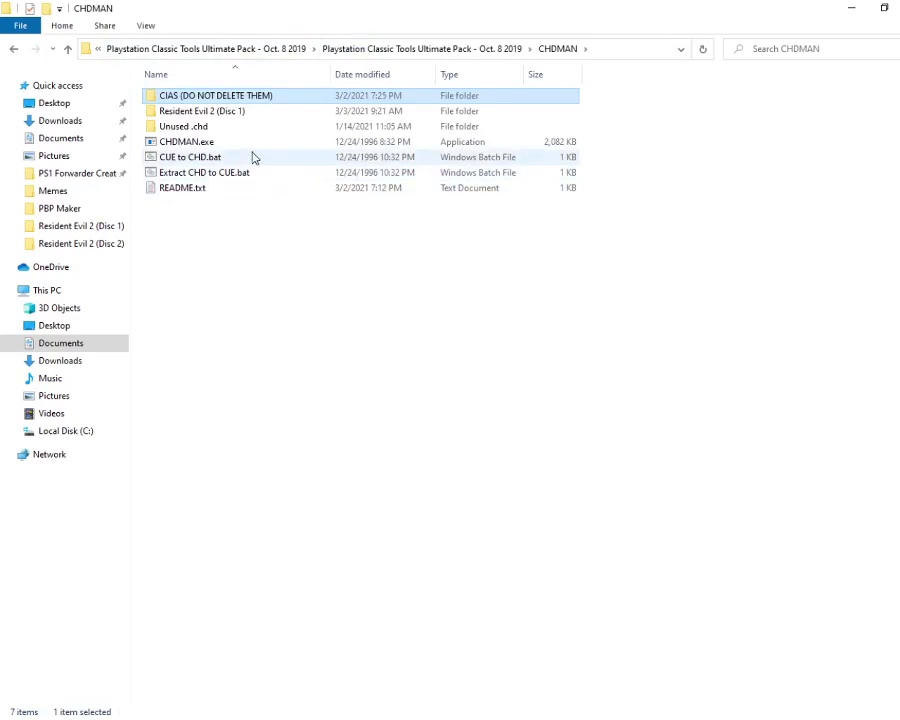
# Try the CUE to CHD.bat conversion, stop it and delete the partial Resident Evil 2 (Disc 1).chd file
pyautogui.doubleClick(252, 157)
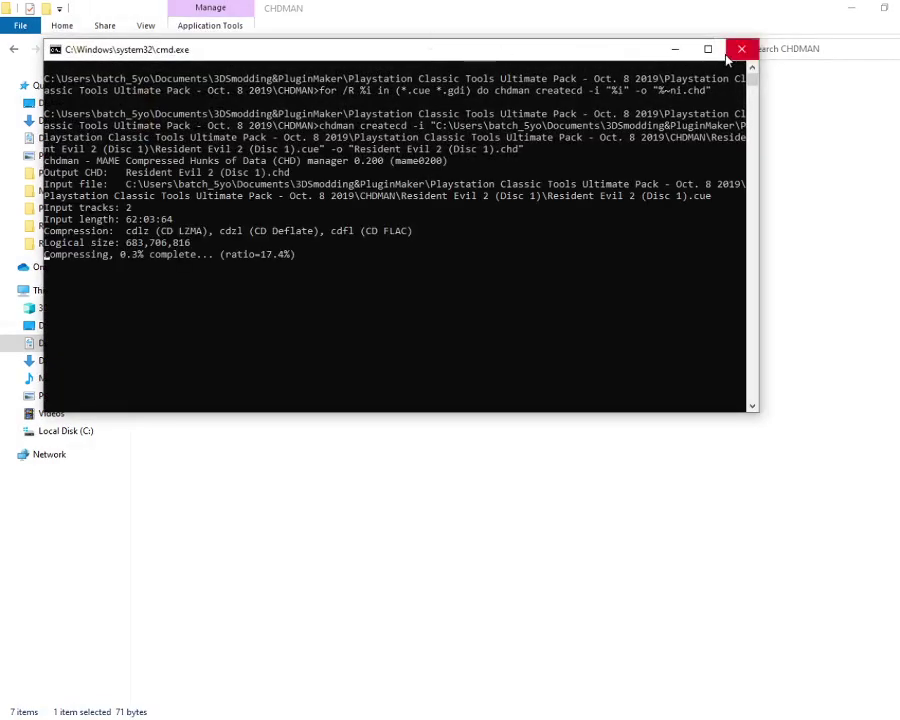
pyautogui.click(741, 48)
pyautogui.click(224, 206)
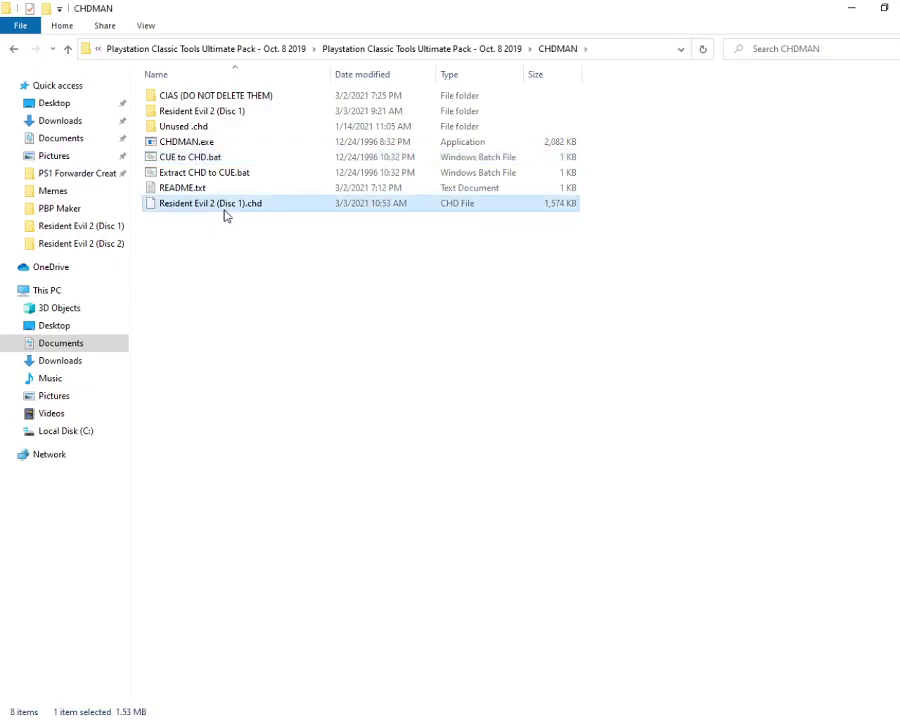
pyautogui.press('Delete')
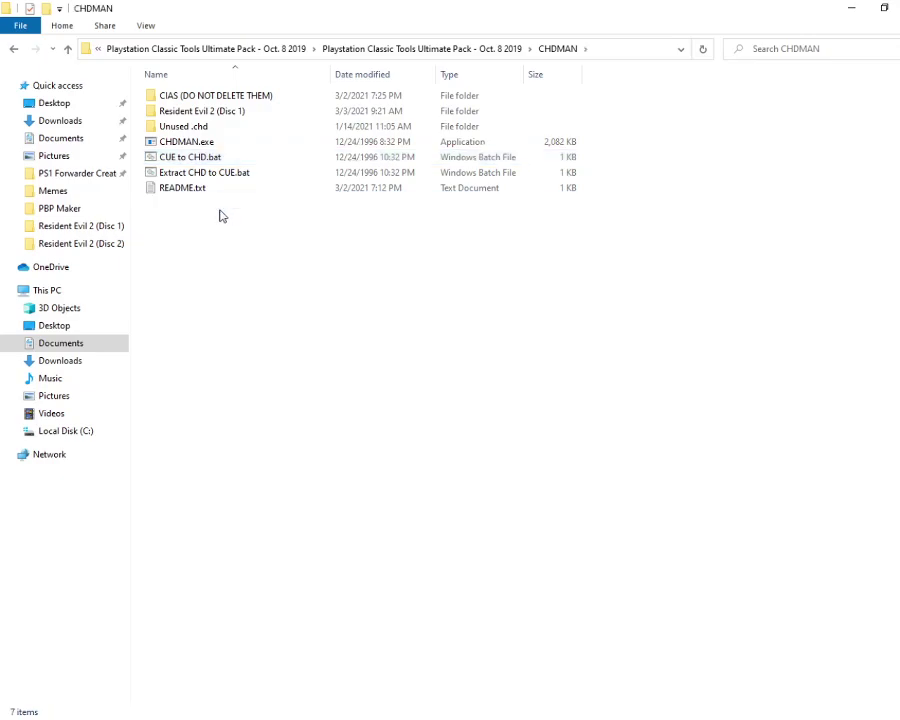
# Examine the track and cue files inside the Resident Evil 2 (Disc 1) folder and return to the CHDMAN folder
pyautogui.doubleClick(252, 114)
pyautogui.moveTo(176, 270); pyautogui.dragTo(282, 143)
pyautogui.hotkey('ctrl', 'a')
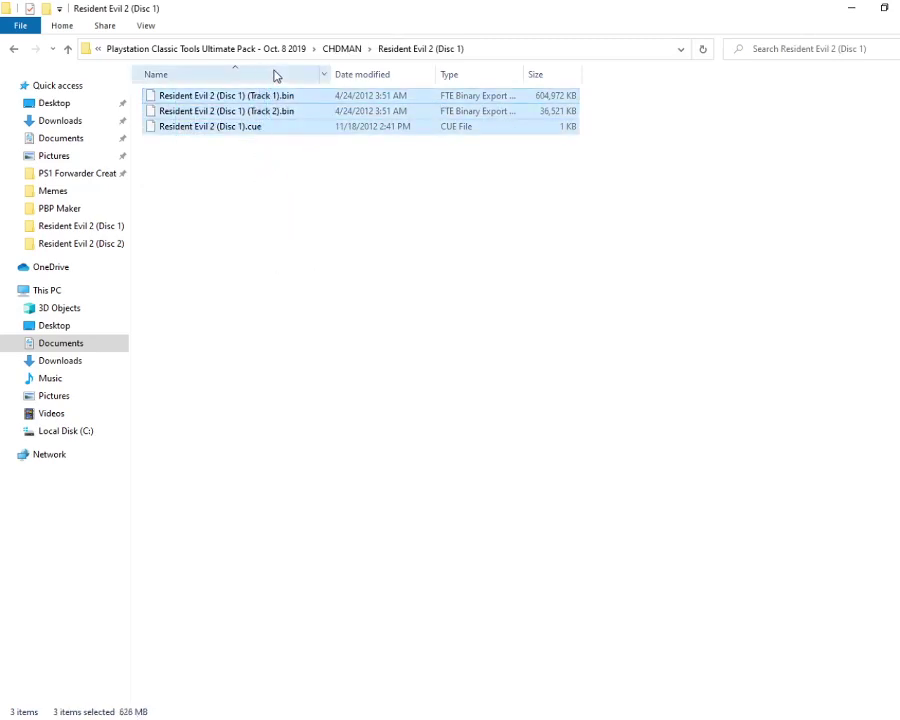
pyautogui.click(348, 50)
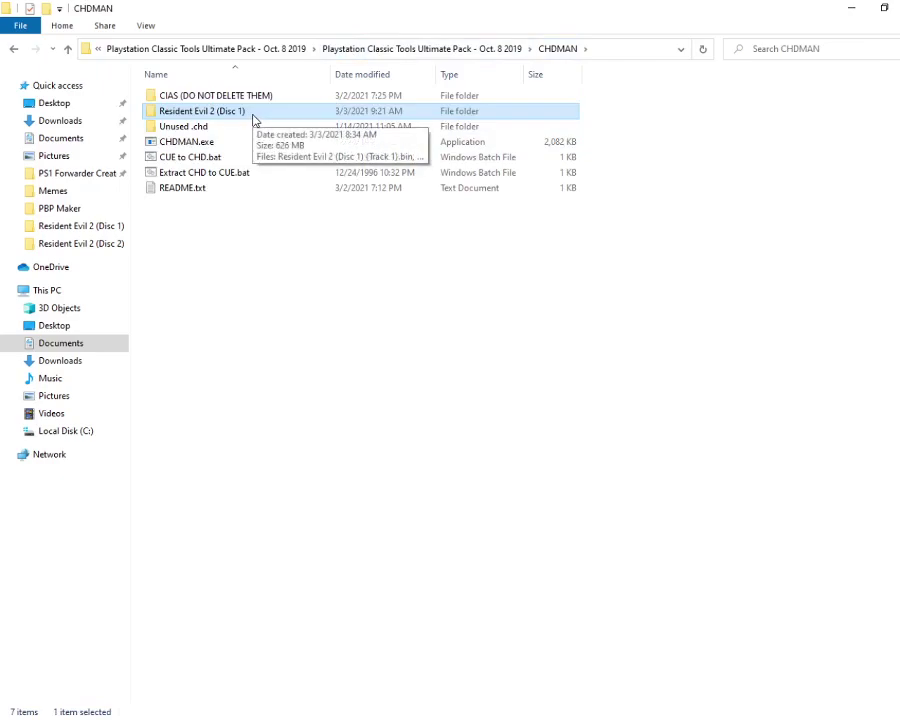
pyautogui.click(267, 223)
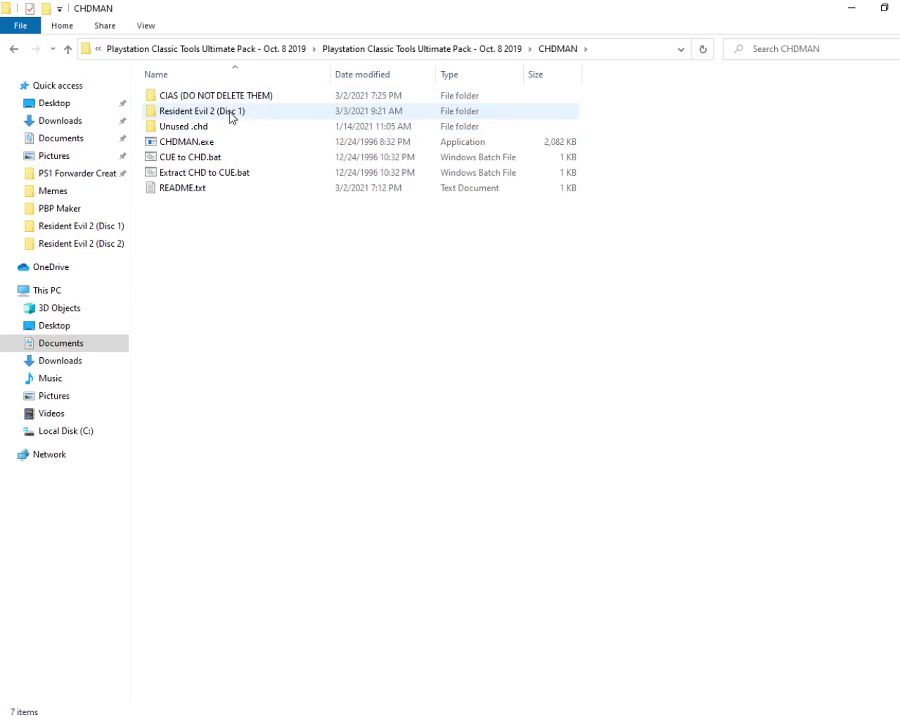
pyautogui.click(212, 114)
pyautogui.moveTo(224, 113); pyautogui.dragTo(244, 128)
pyautogui.click(225, 229)
# Run CUE to CHD.bat again and place its console window in front of the maximized CHDMAN folder
pyautogui.doubleClick(214, 160)
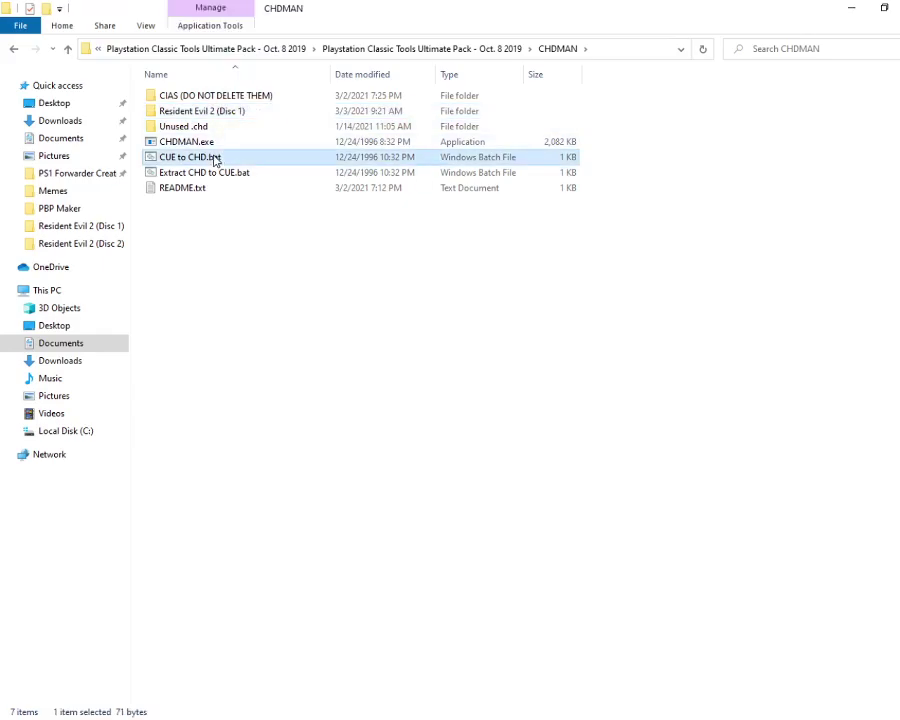
pyautogui.moveTo(297, 74); pyautogui.dragTo(2, 281)
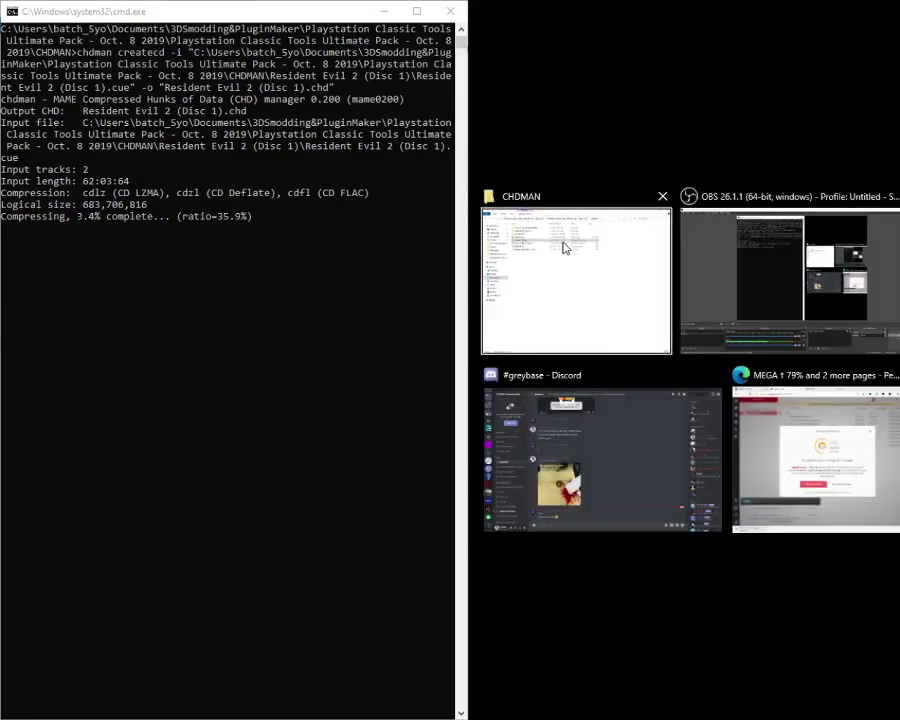
pyautogui.click(565, 247)
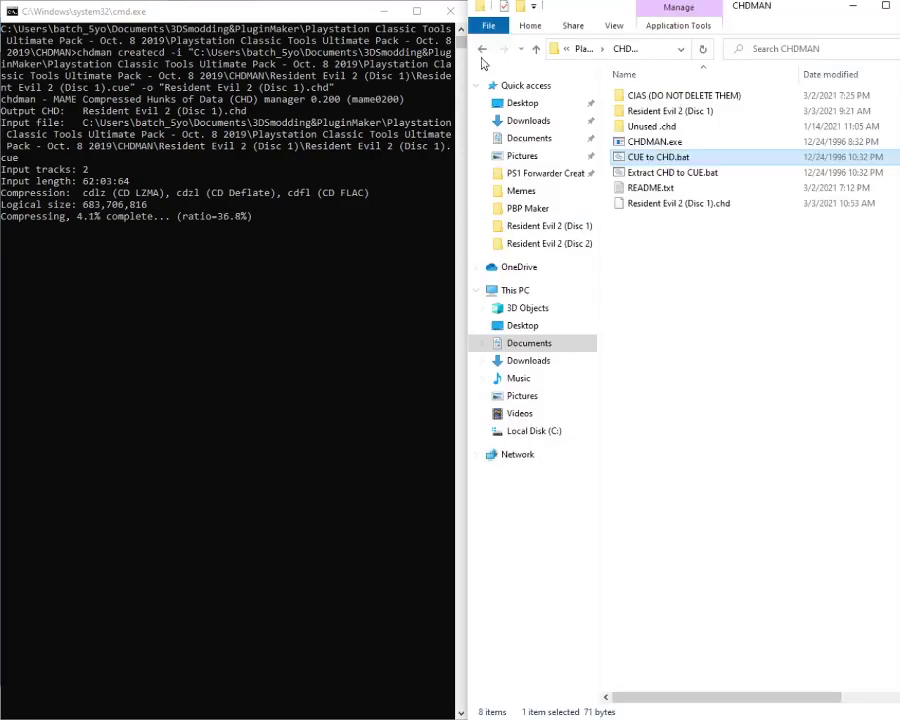
pyautogui.moveTo(229, 12); pyautogui.dragTo(466, 152)
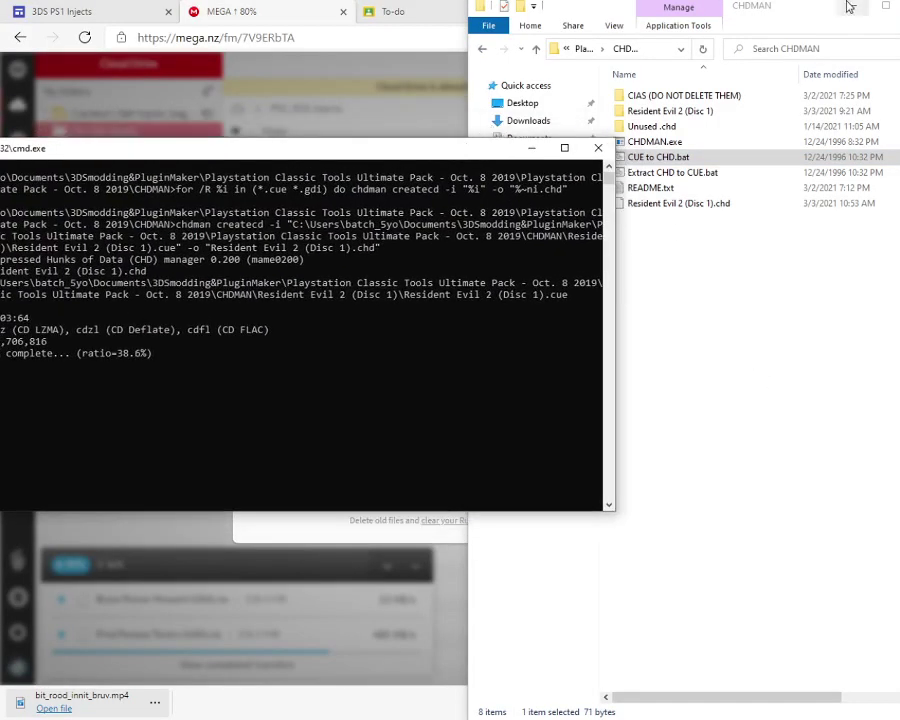
pyautogui.click(885, 7)
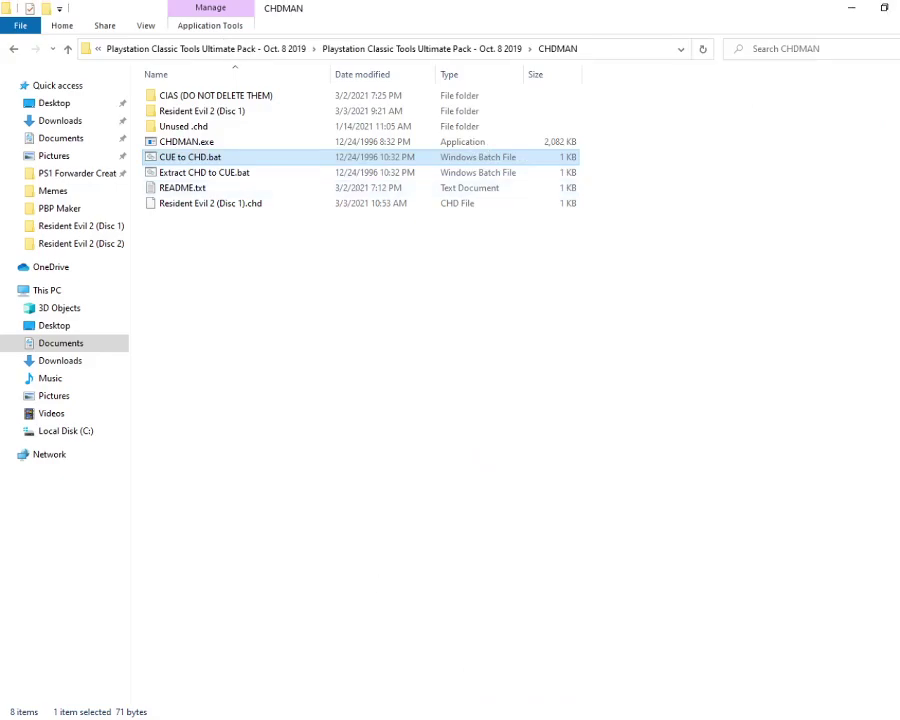
pyautogui.hotkey('alt', 'Tab')
pyautogui.moveTo(291, 164); pyautogui.dragTo(507, 135)
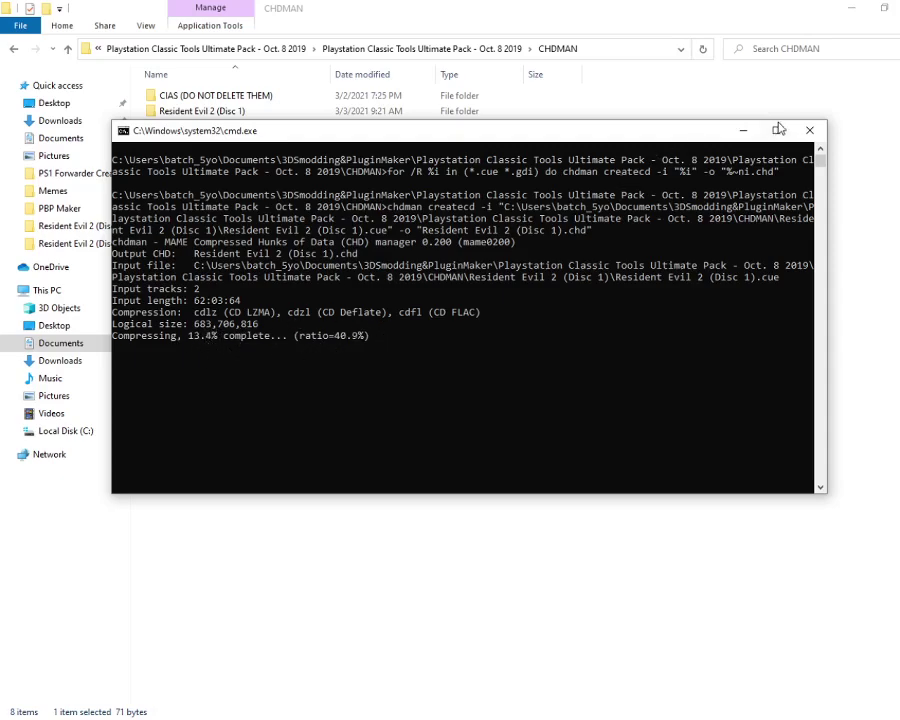
# Abort the running CHD compression and delete the incomplete Resident Evil 2 (Disc 1).chd output
pyautogui.click(809, 130)
pyautogui.click(237, 208)
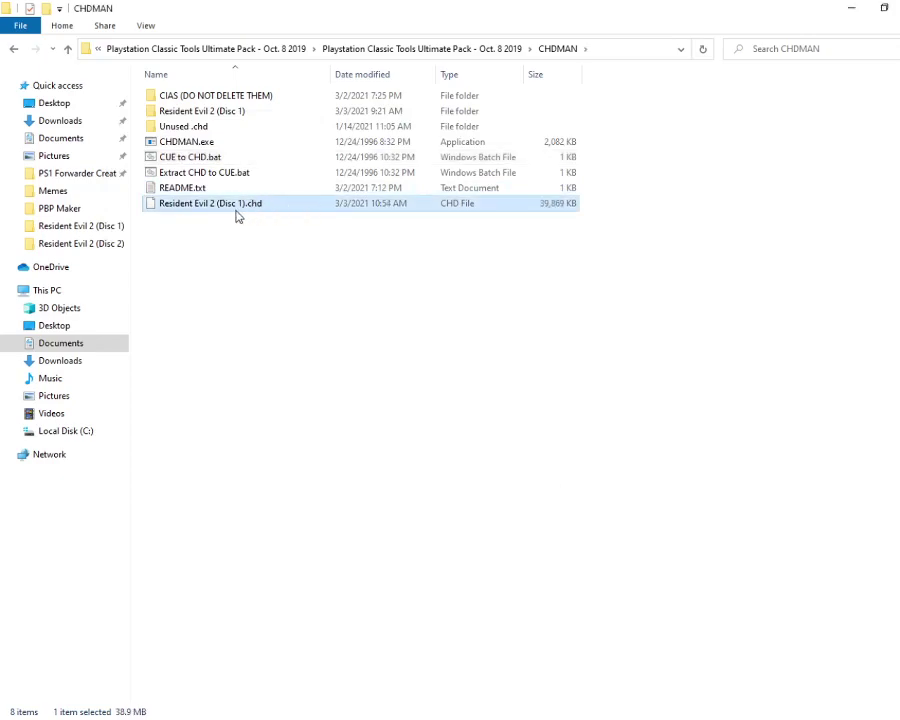
pyautogui.moveTo(237, 208); pyautogui.dragTo(271, 213)
pyautogui.press('Delete')
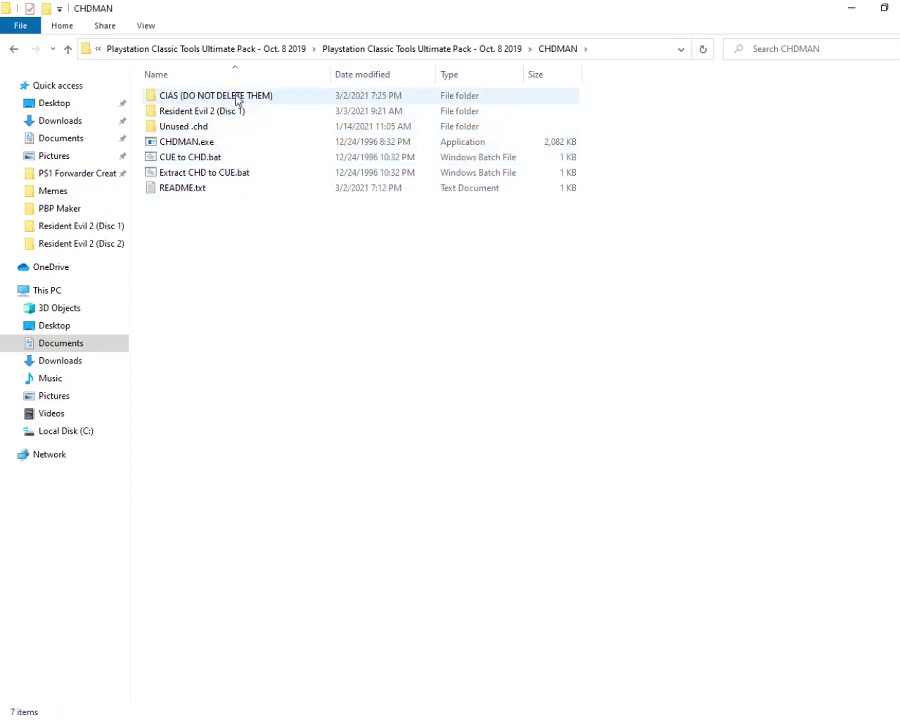
# Open the Unused .chd folder to view the CHD files stored there
pyautogui.click(231, 127)
pyautogui.doubleClick(231, 127)
pyautogui.moveTo(222, 147); pyautogui.dragTo(88, 182)
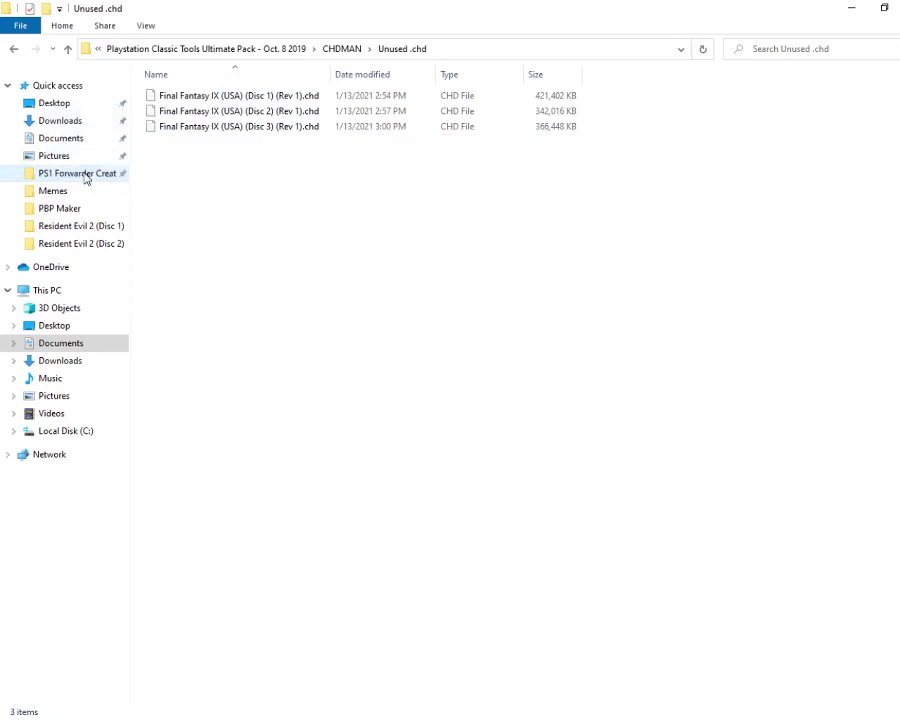
# Move Final Fantasy IX (USA) (Disc 4) (Rev 1).chd into the inner PS1 Forwarder Creator folder and launch PS1 Forwarder Creator.exe from there
pyautogui.click(82, 178)
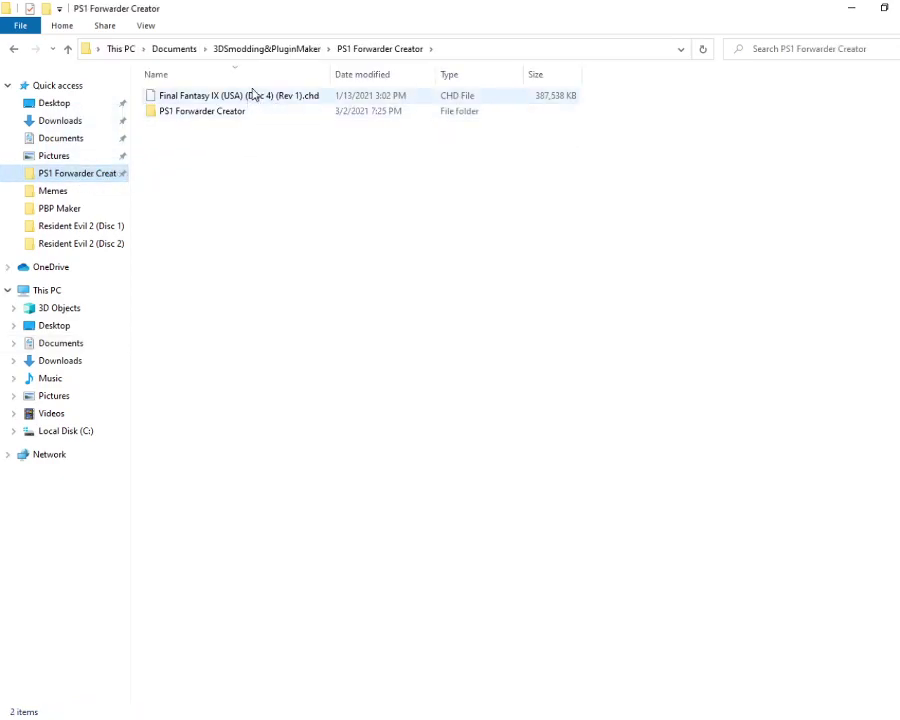
pyautogui.click(240, 96)
pyautogui.moveTo(235, 98)
pyautogui.mouseDown()
pyautogui.moveTo(86, 131)
pyautogui.moveTo(72, 122)
pyautogui.moveTo(213, 125)
pyautogui.moveTo(232, 117)
pyautogui.mouseUp()
pyautogui.doubleClick(231, 97)
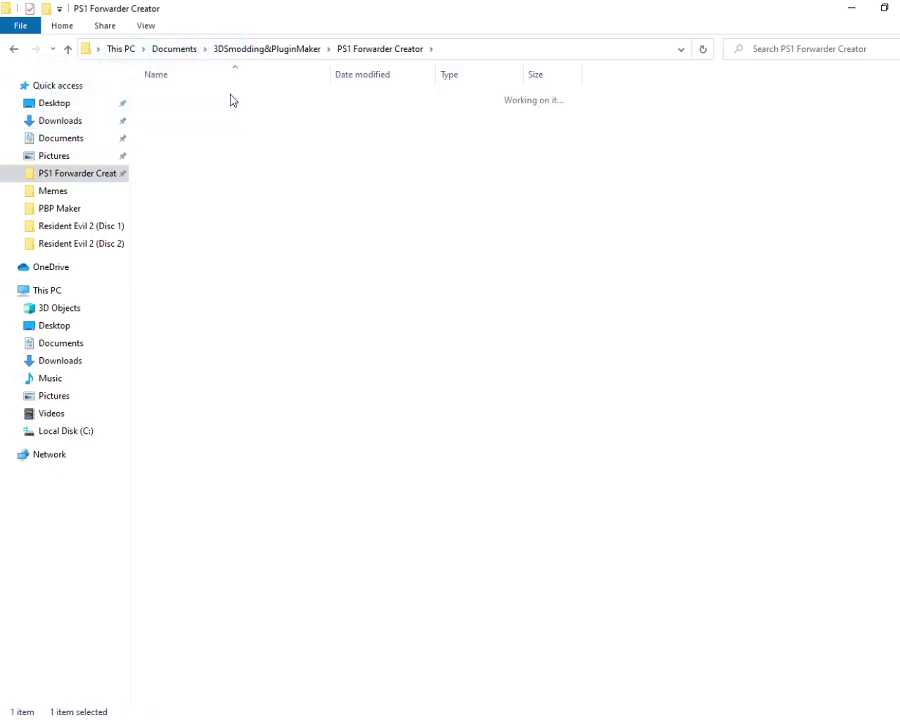
pyautogui.doubleClick(239, 127)
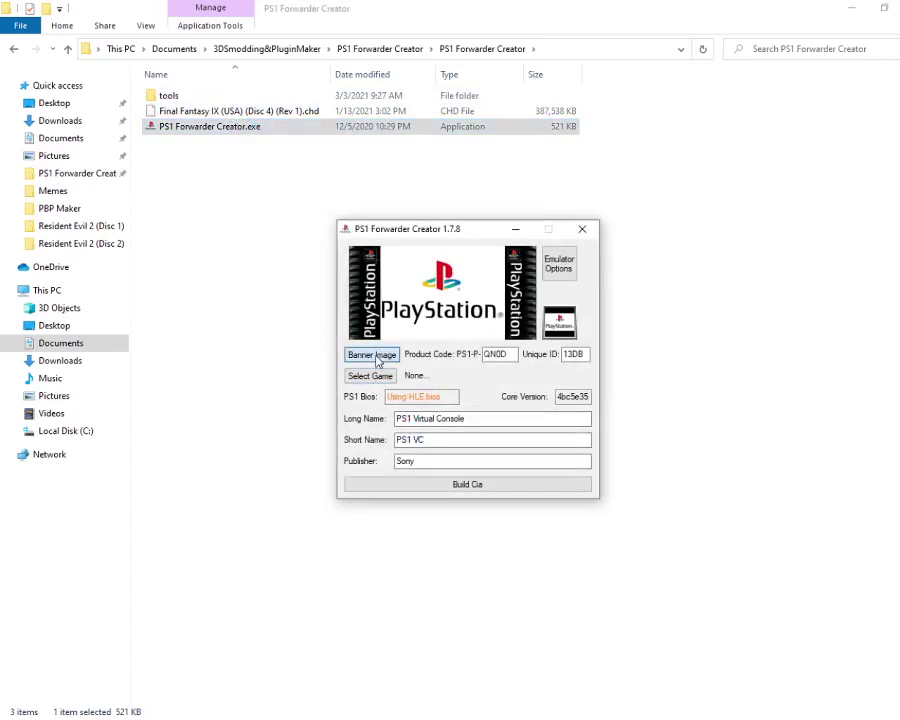
# Load OIP.jpg from Downloads as the banner image, and open and dismiss the game selection dialog
pyautogui.click(372, 355)
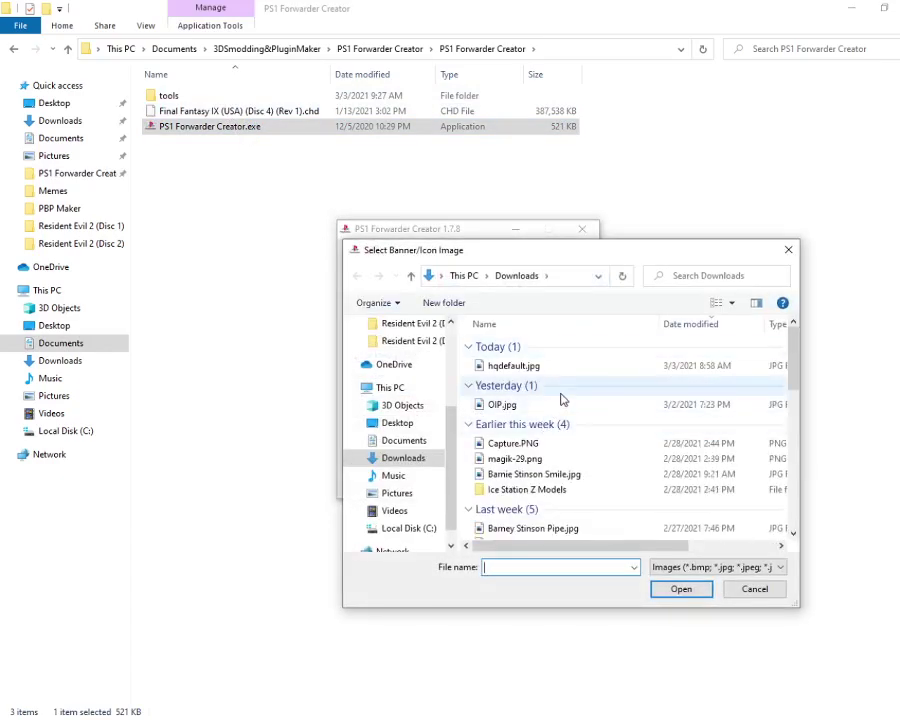
pyautogui.click(560, 405)
pyautogui.click(684, 592)
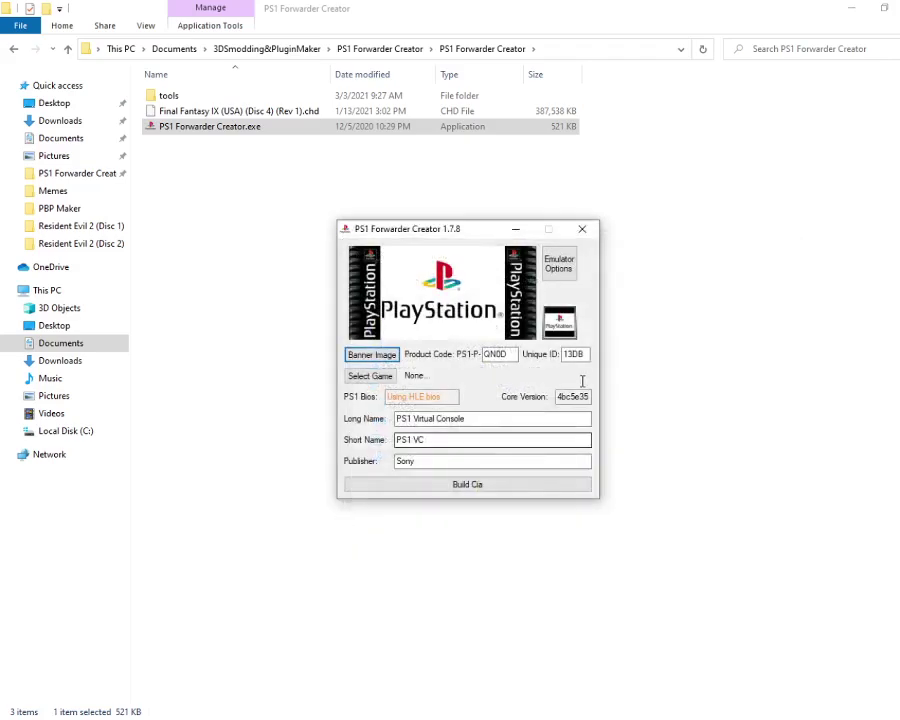
pyautogui.click(386, 380)
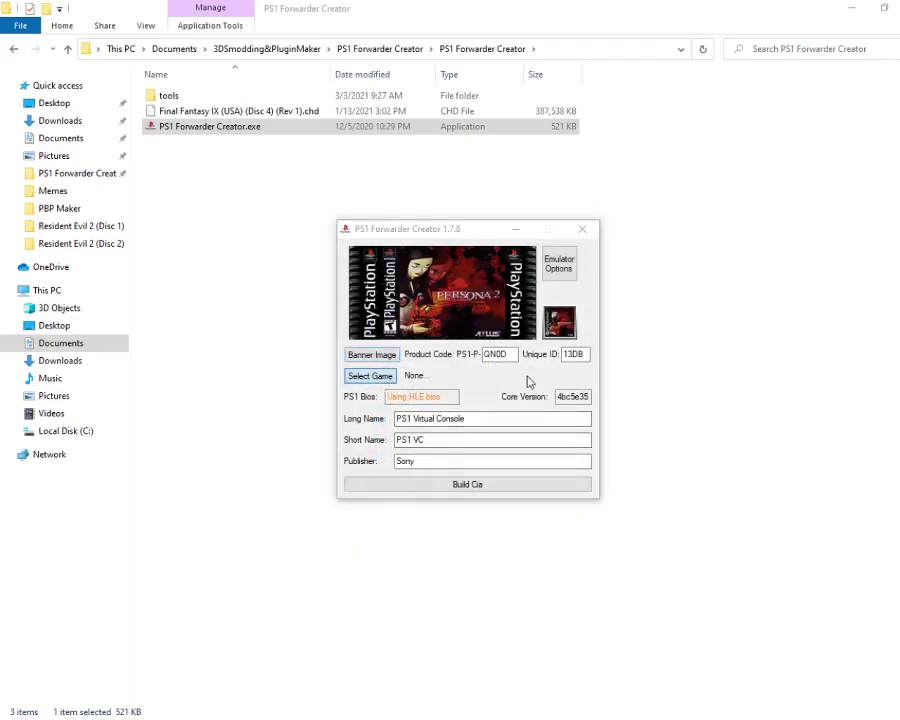
pyautogui.click(787, 252)
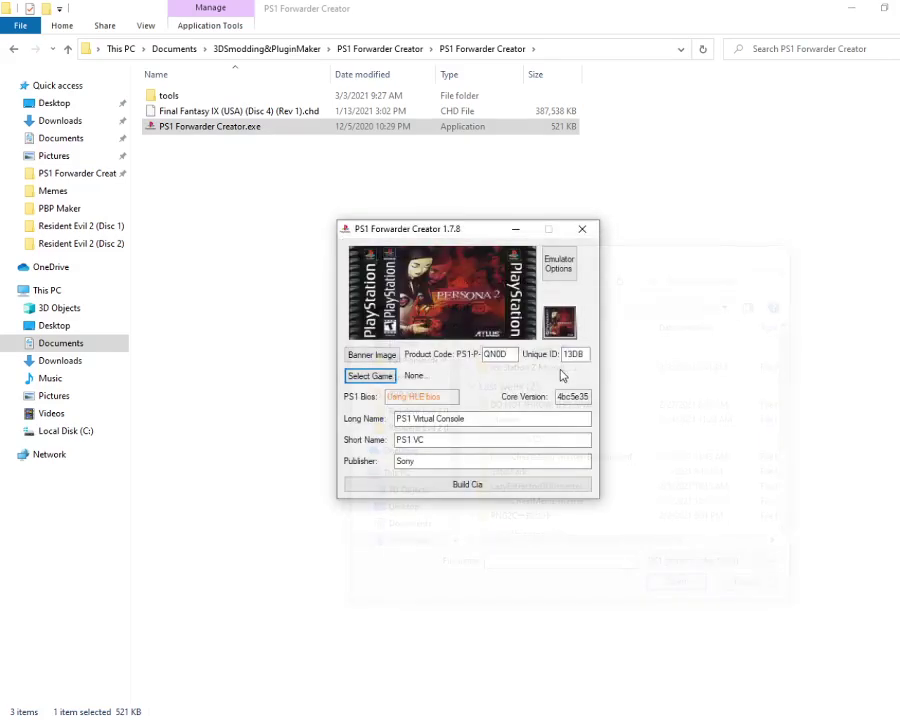
# Set the banner image to magik-29.png from the Downloads folder
pyautogui.click(368, 356)
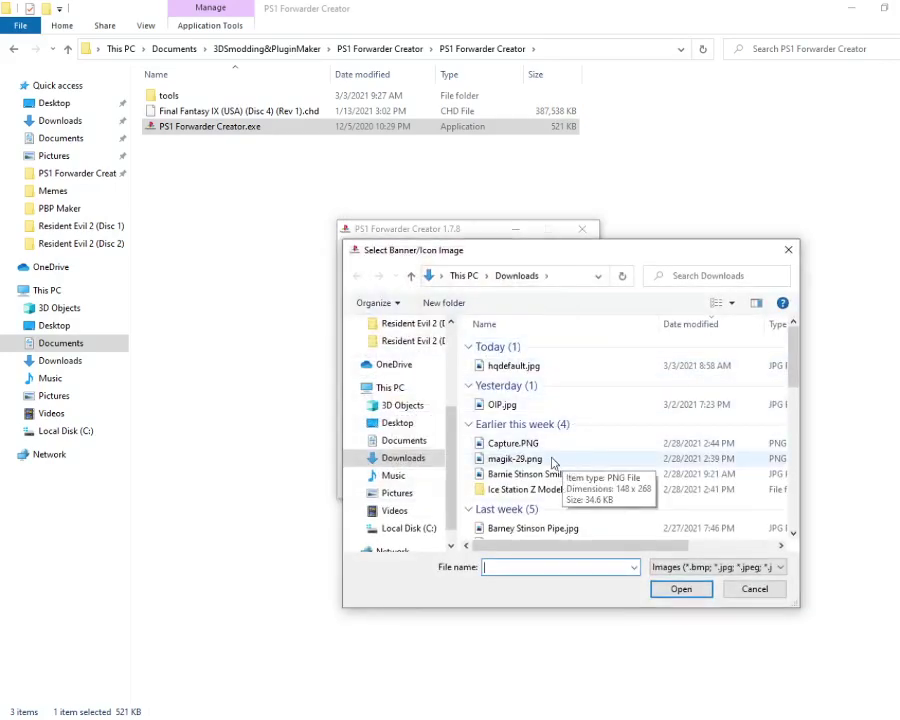
pyautogui.click(548, 460)
pyautogui.click(678, 592)
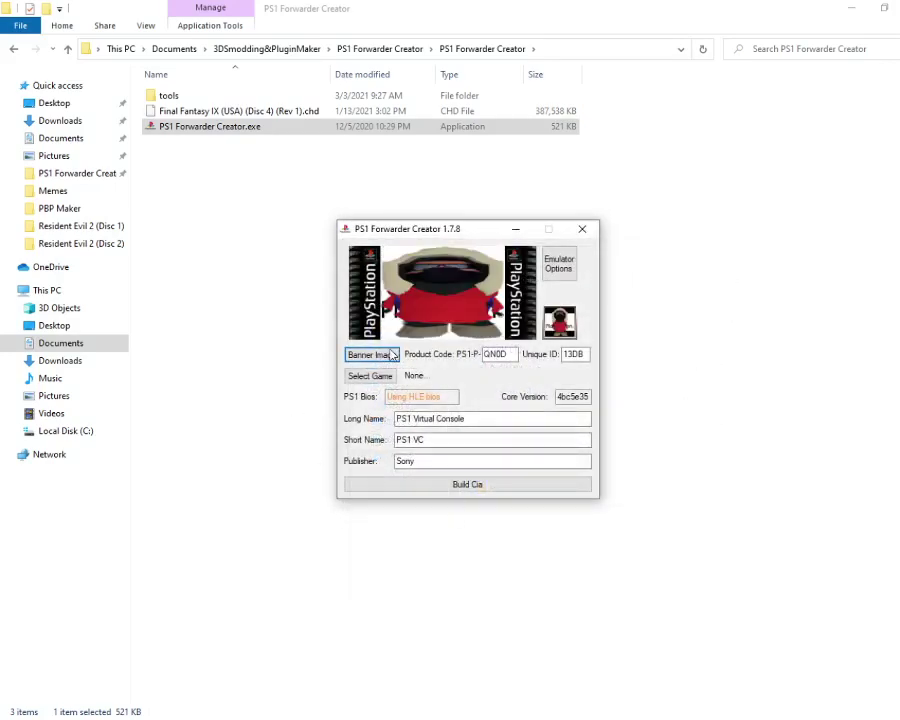
# Select Final Fantasy IX (USA) (Disc 4) (Rev 1).chd from the inner PS1 Forwarder Creator folder as the game
pyautogui.click(374, 375)
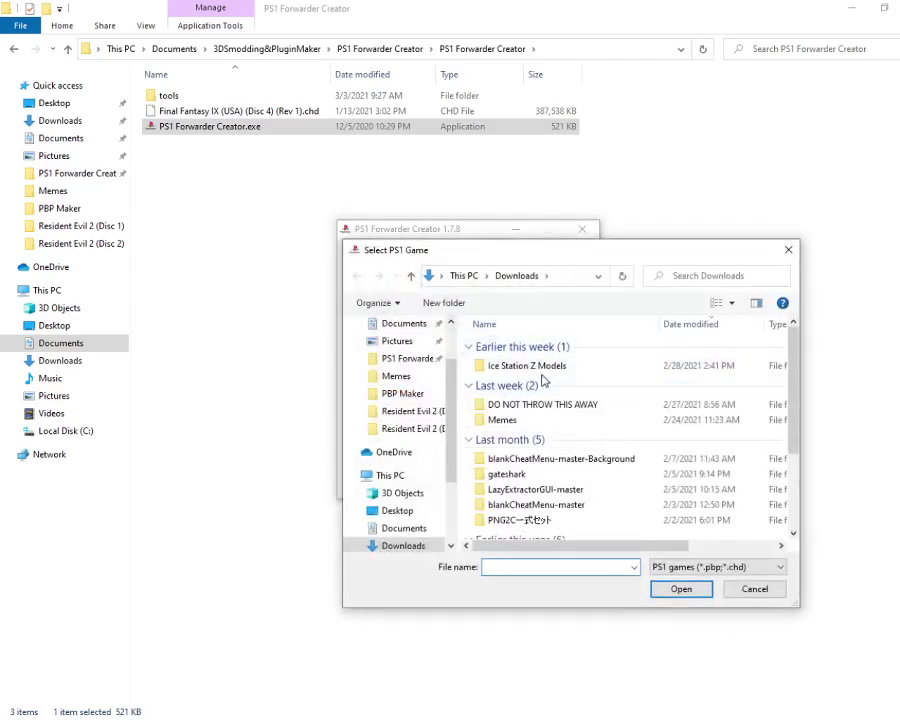
pyautogui.click(405, 358)
pyautogui.doubleClick(534, 346)
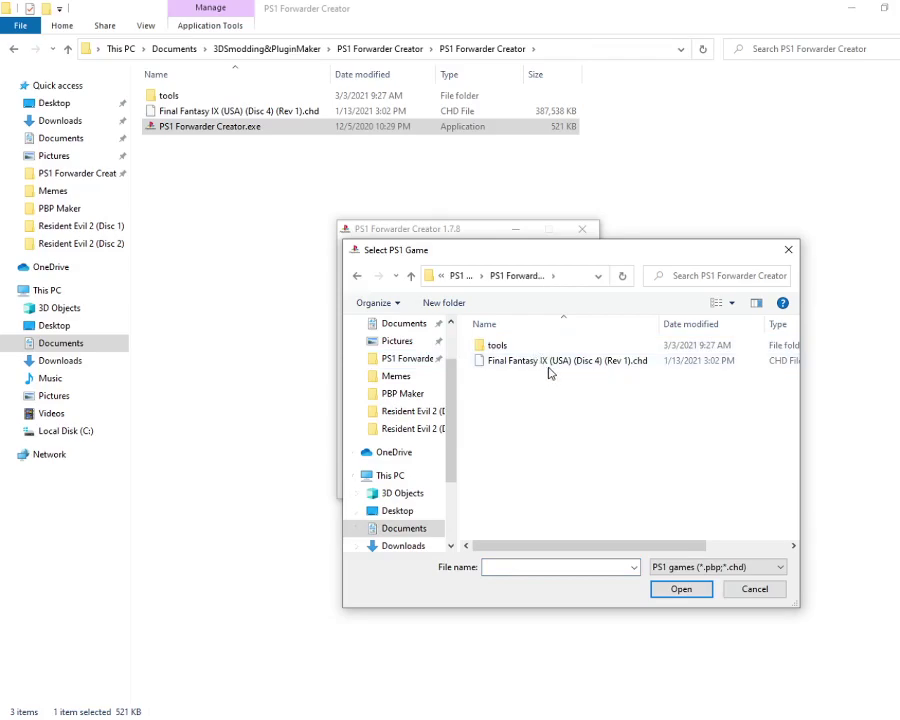
pyautogui.click(578, 368)
pyautogui.click(578, 368)
pyautogui.press('Escape')
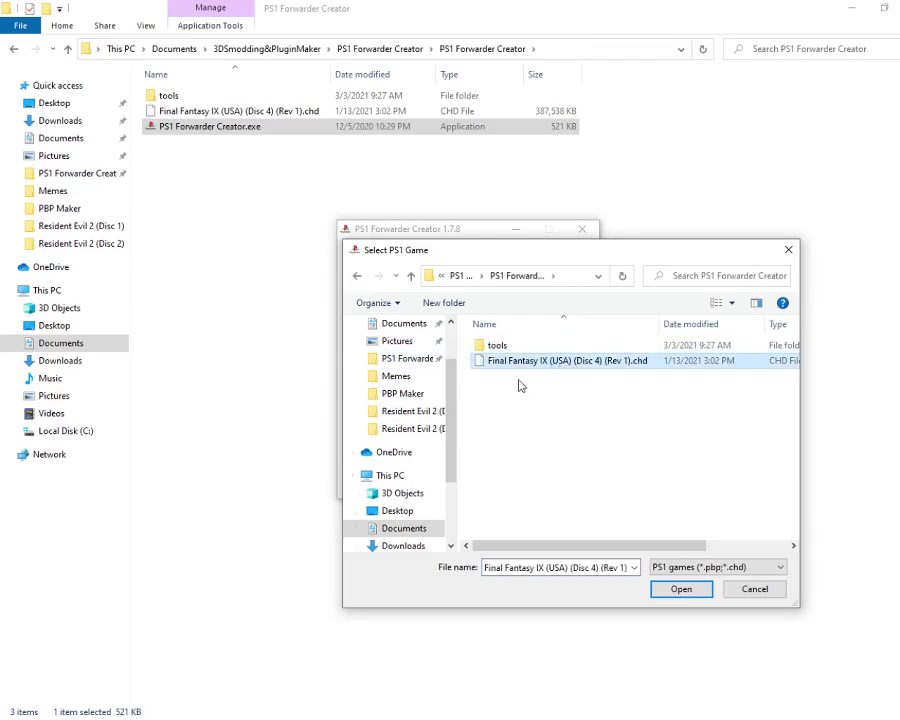
pyautogui.moveTo(555, 367); pyautogui.dragTo(657, 549)
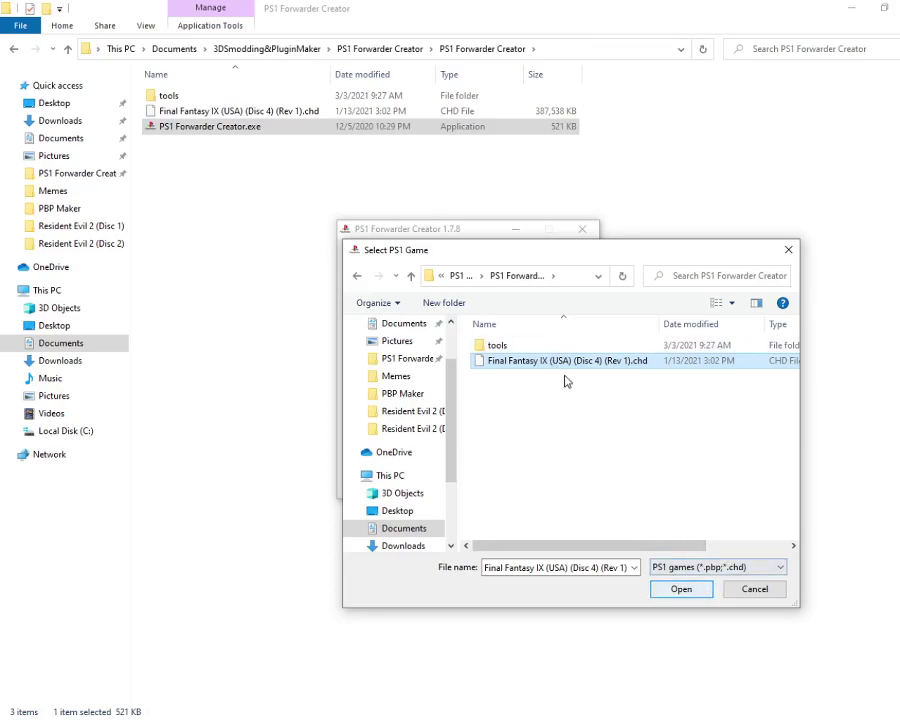
pyautogui.click(615, 375)
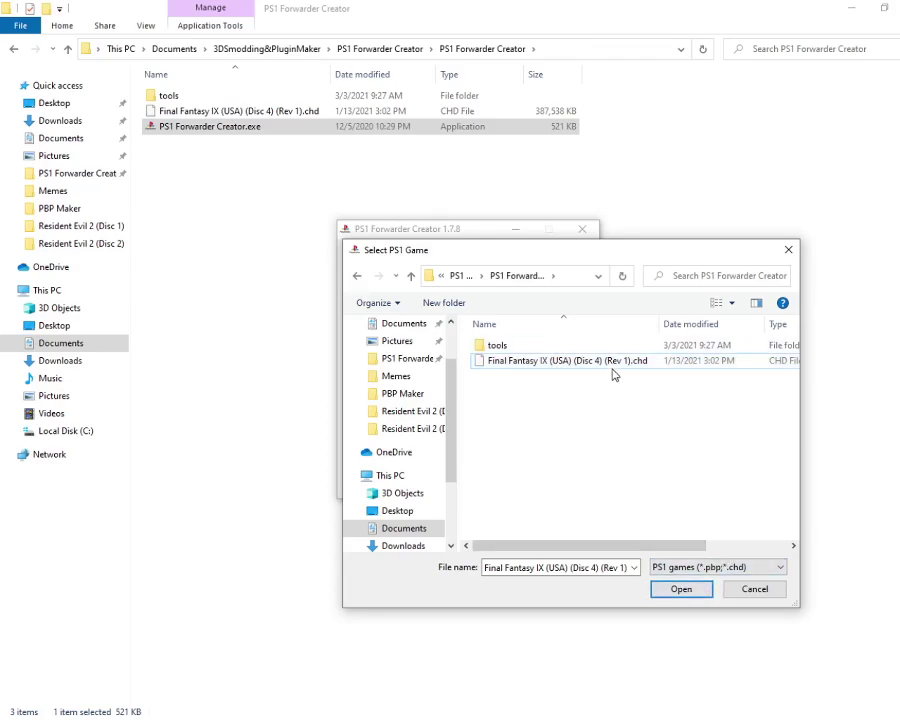
pyautogui.click(681, 589)
# Set the long name to "isz ripoff", the short name to "ps1 isz" and the publisher to "cracko"
pyautogui.click(500, 416)
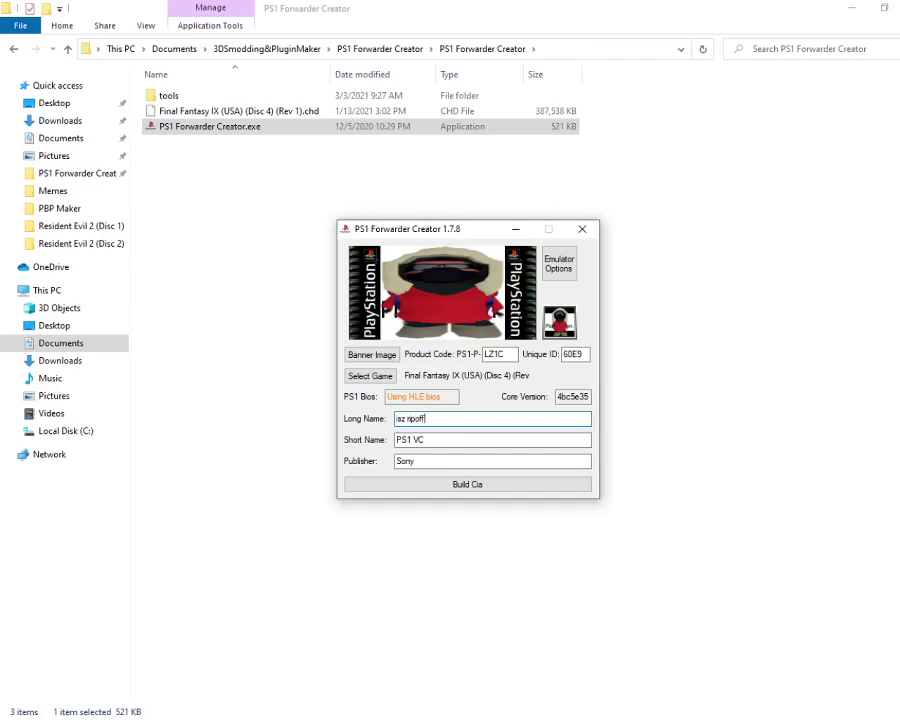
pyautogui.doubleClick(500, 444)
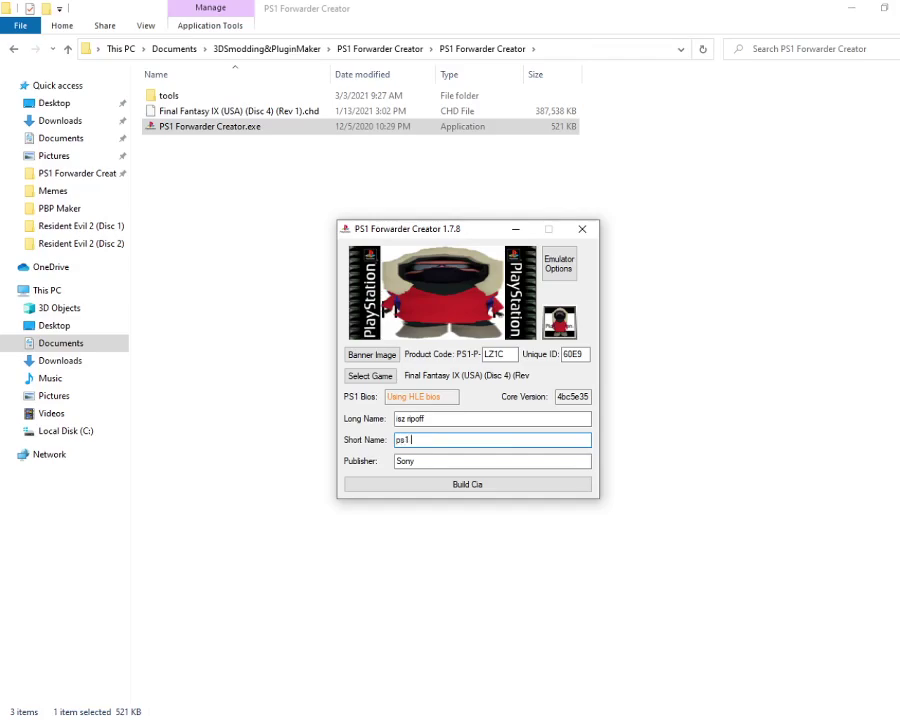
pyautogui.doubleClick(473, 460)
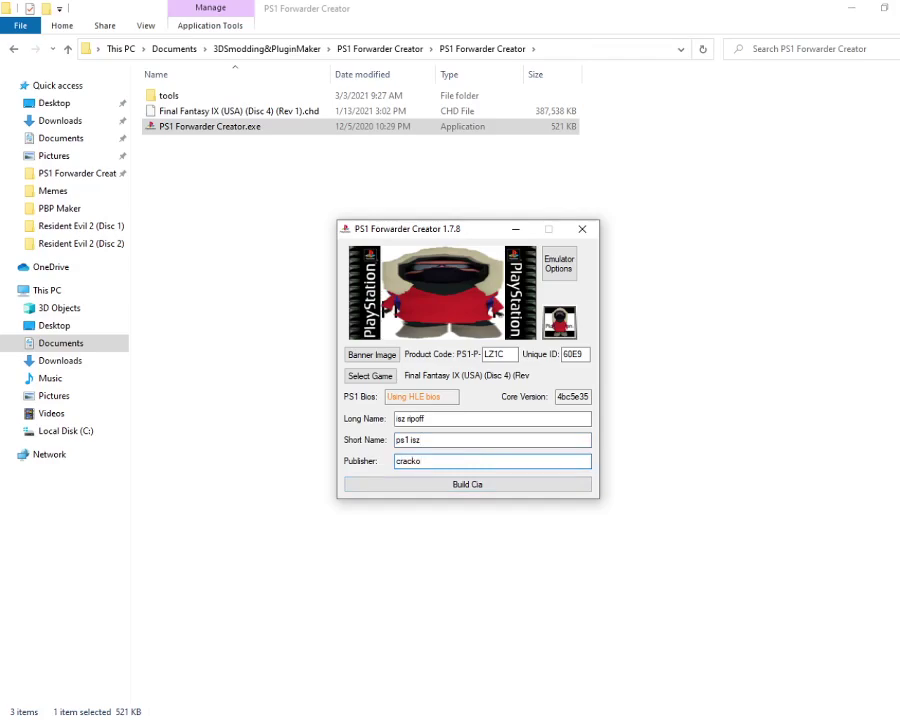
# Build the CIA as Final Fantasy IX (USA) (Disc 4) (Rev 1).cia in the inner PS1 Forwarder Creator folder and move the progress window aside
pyautogui.click(474, 484)
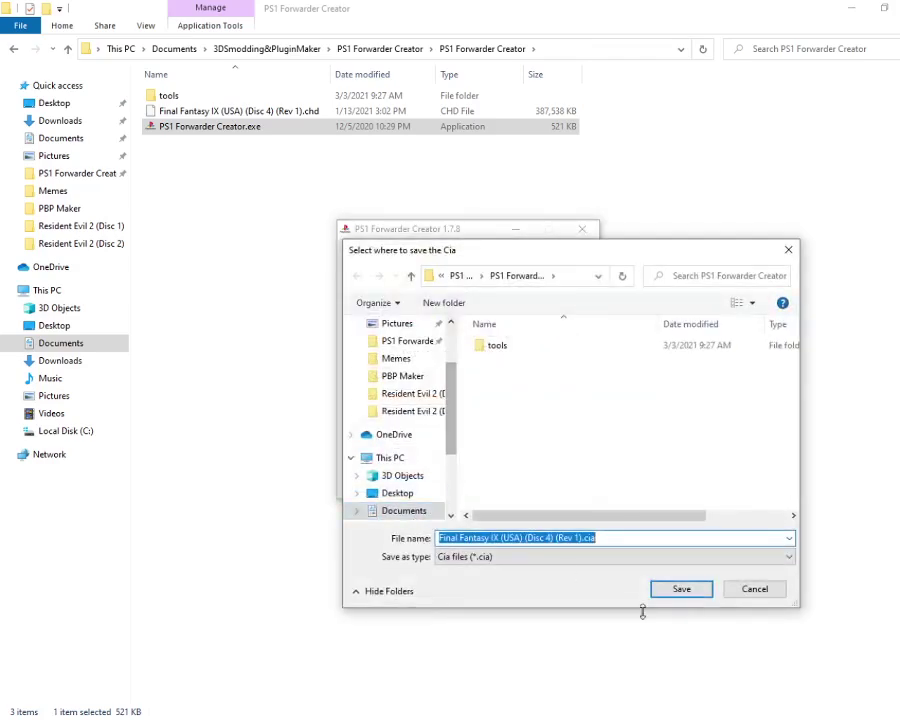
pyautogui.click(689, 591)
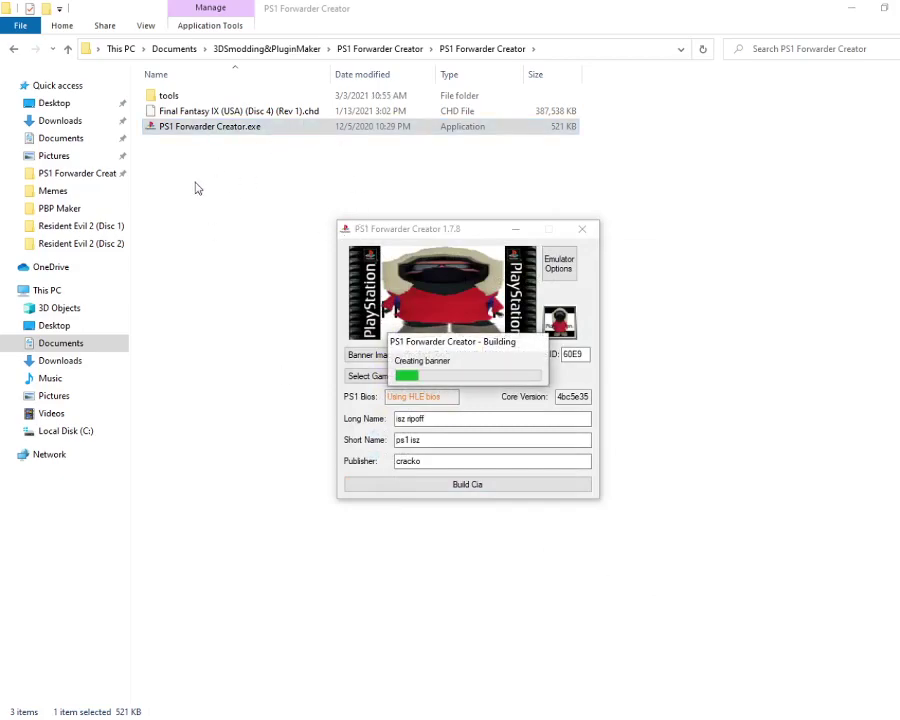
pyautogui.moveTo(451, 350); pyautogui.dragTo(493, 309)
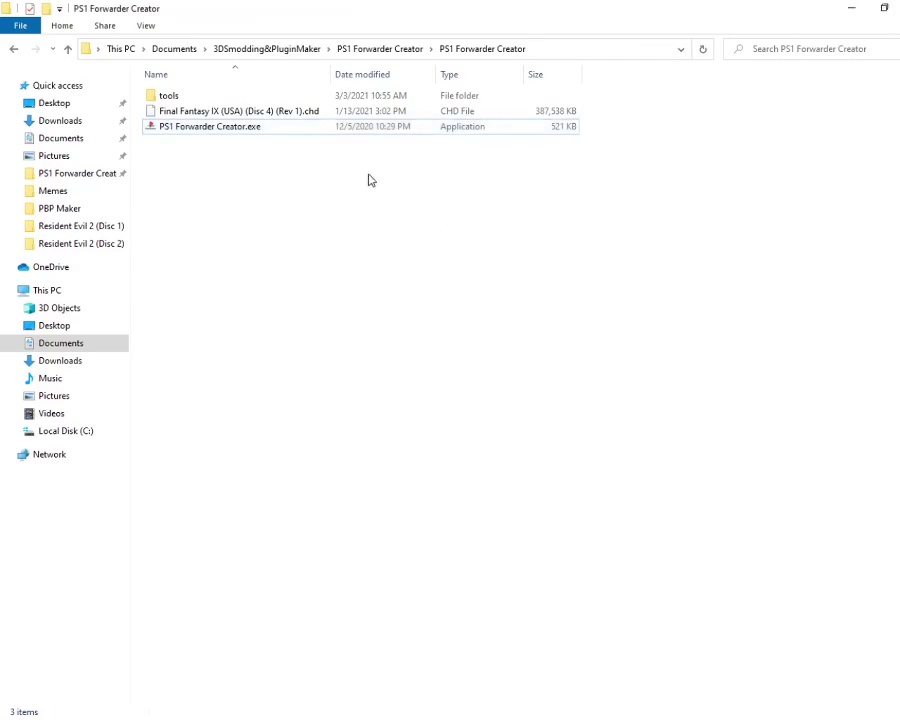
pyautogui.click(422, 316)
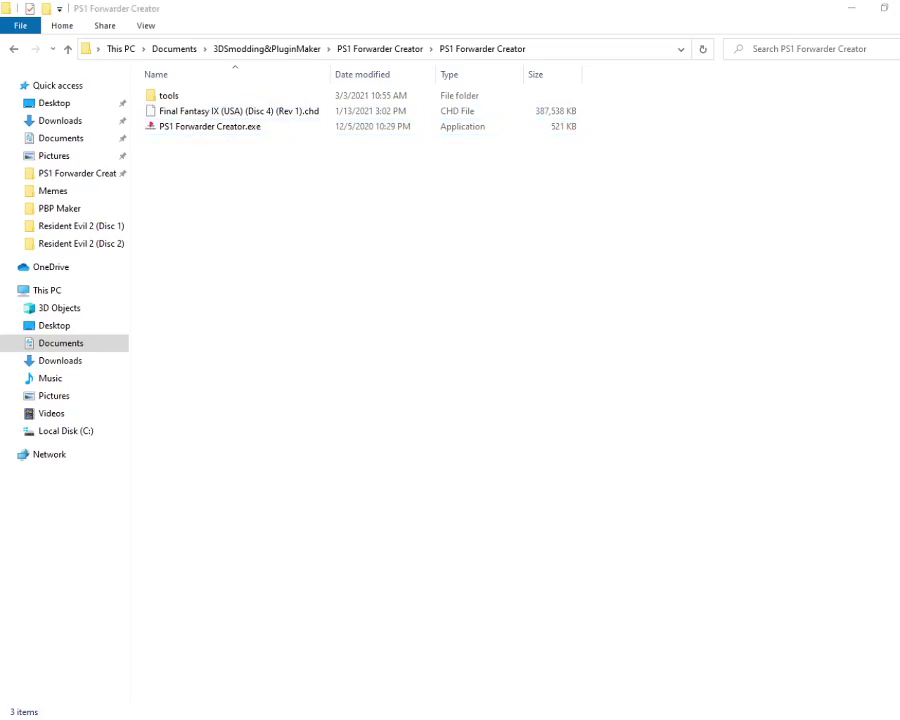
pyautogui.hotkey('alt', 'Tab')
pyautogui.moveTo(500, 308); pyautogui.dragTo(655, 396)
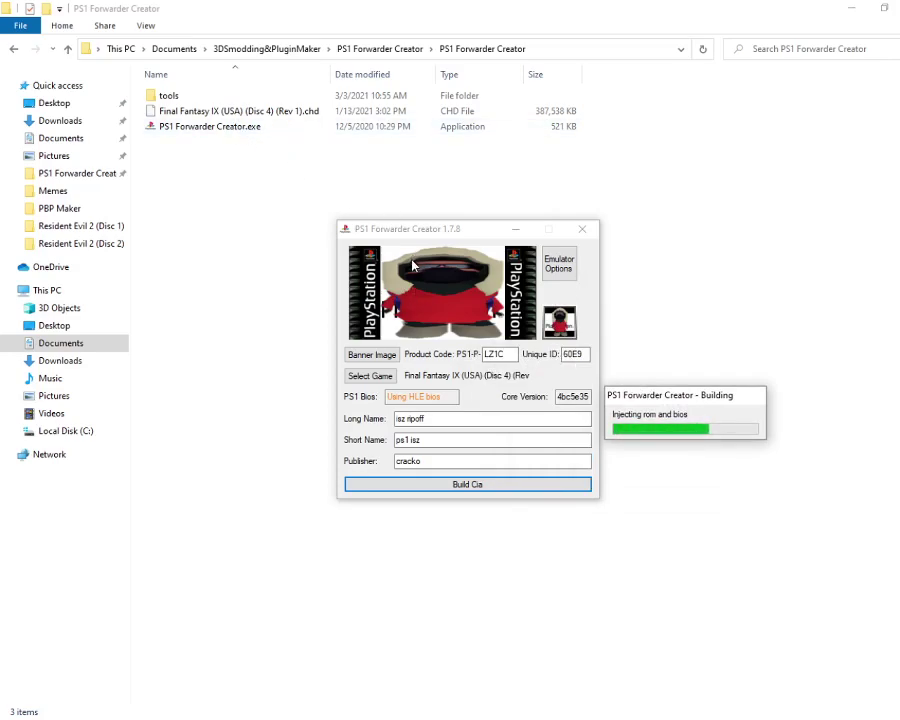
# Switch to the PBP Maker folder in File Explorer and select PSX2PSP.exe
pyautogui.click(291, 117)
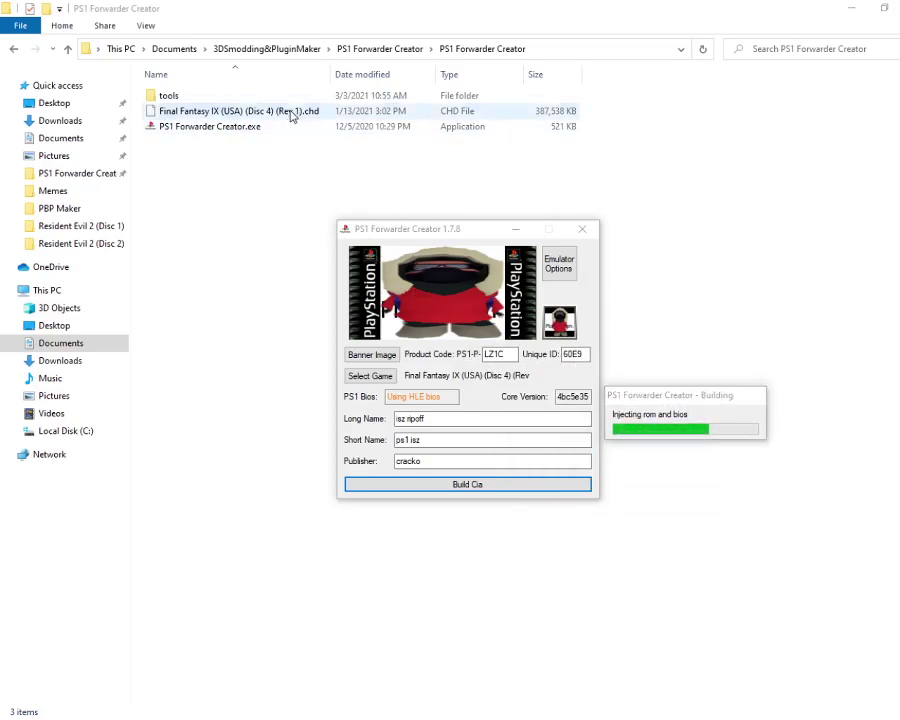
pyautogui.click(291, 117)
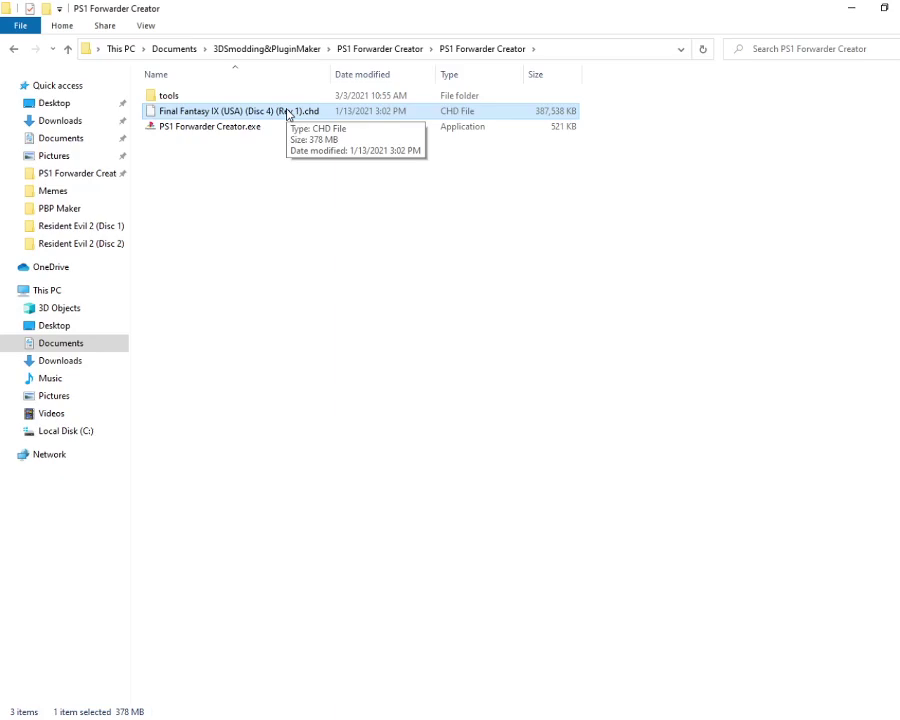
pyautogui.click(52, 210)
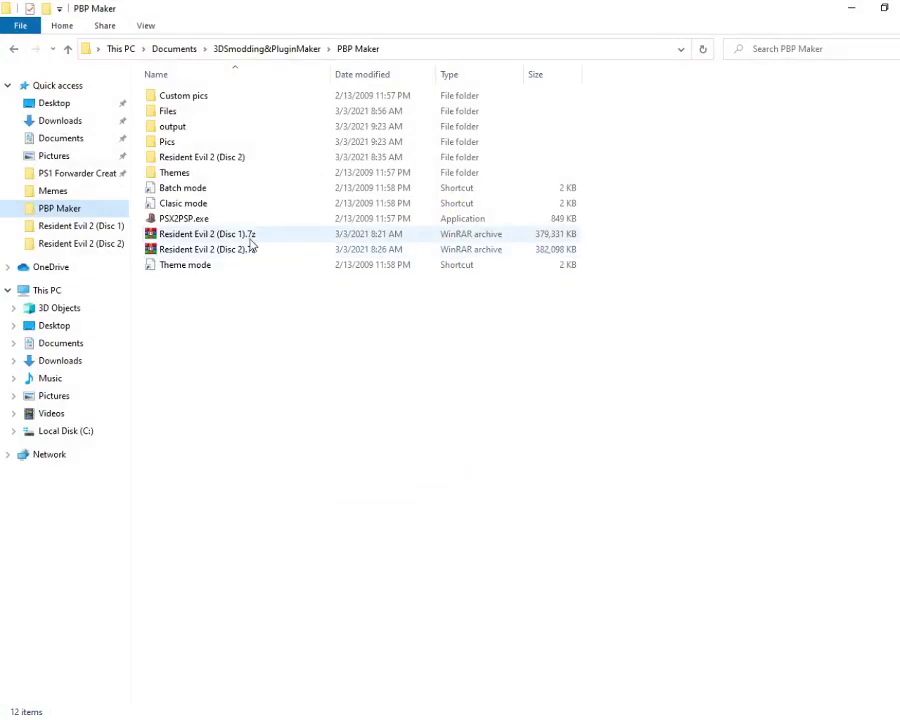
pyautogui.hotkey('alt', 'Tab')
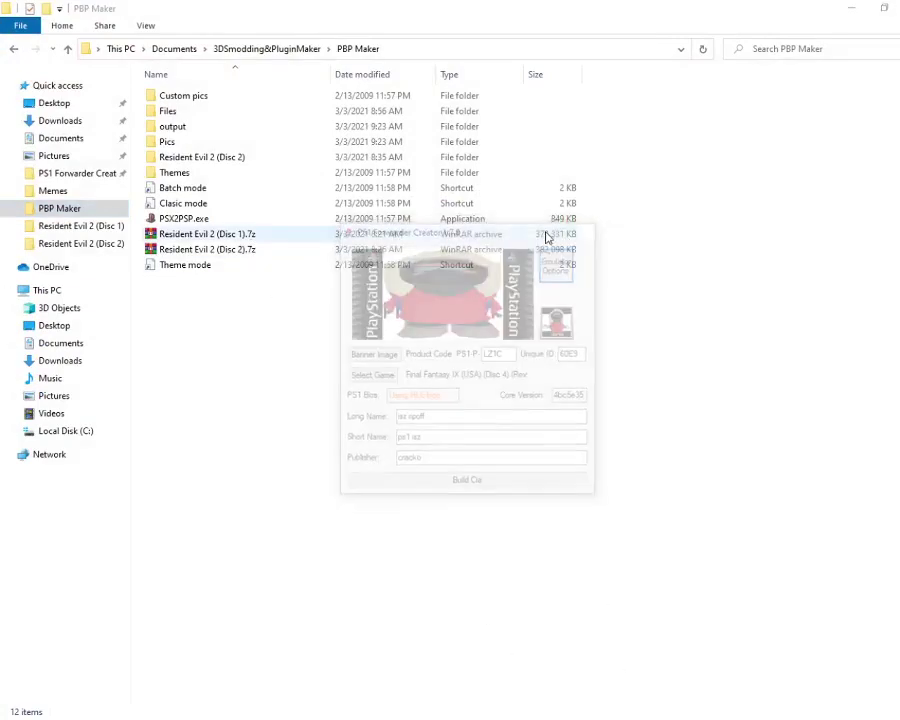
pyautogui.doubleClick(214, 220)
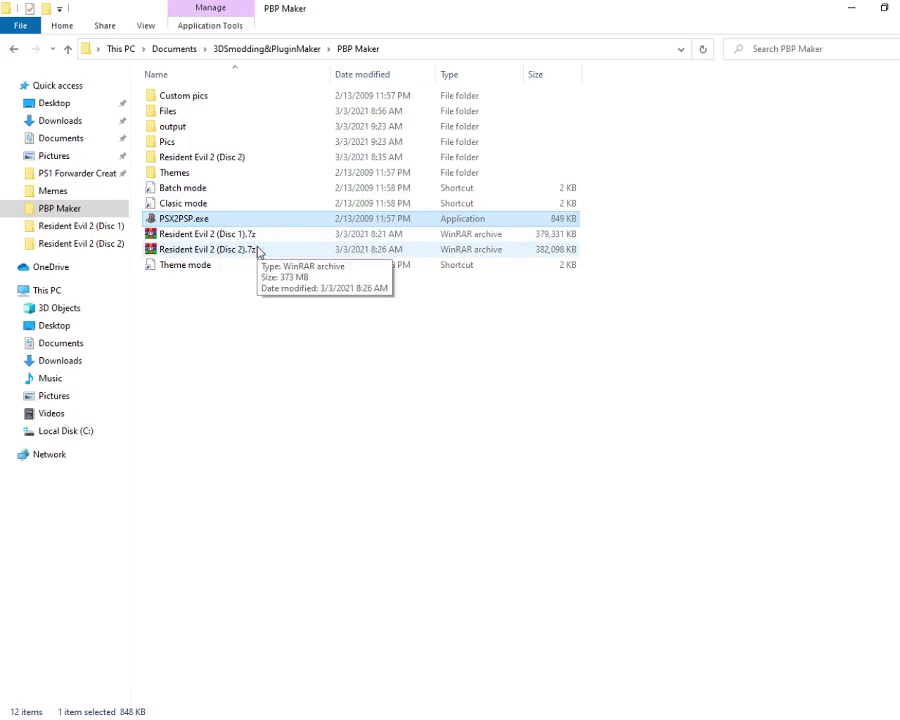
# Move the Resident Evil 2 (Disc 1) folder from the CHDMAN folder into the PBP Maker folder
pyautogui.click(90, 227)
pyautogui.click(331, 49)
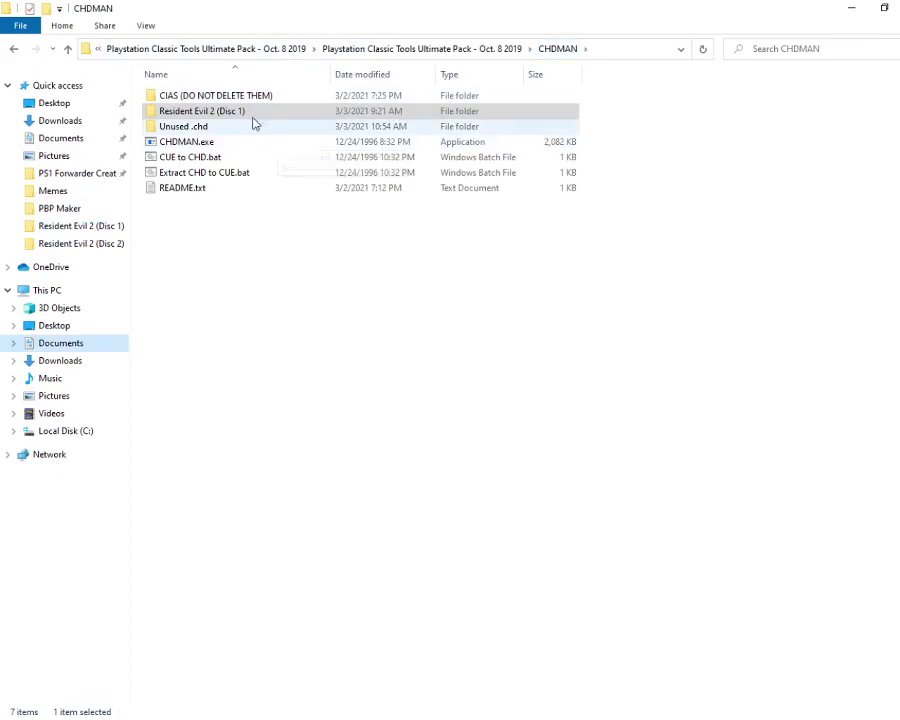
pyautogui.rightClick(251, 112)
pyautogui.click(302, 346)
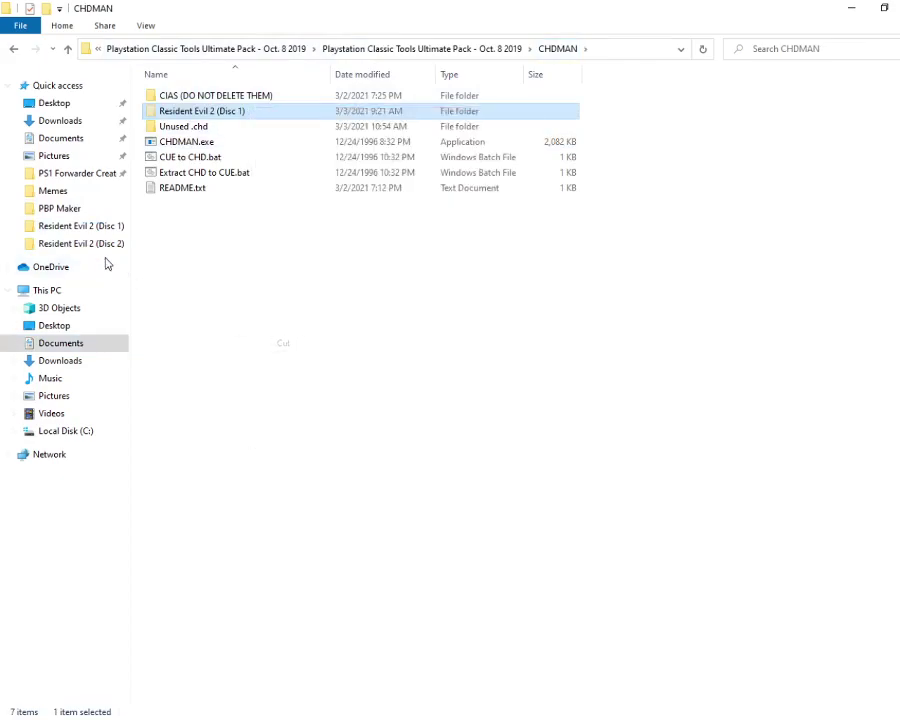
pyautogui.click(62, 209)
pyautogui.rightClick(291, 312)
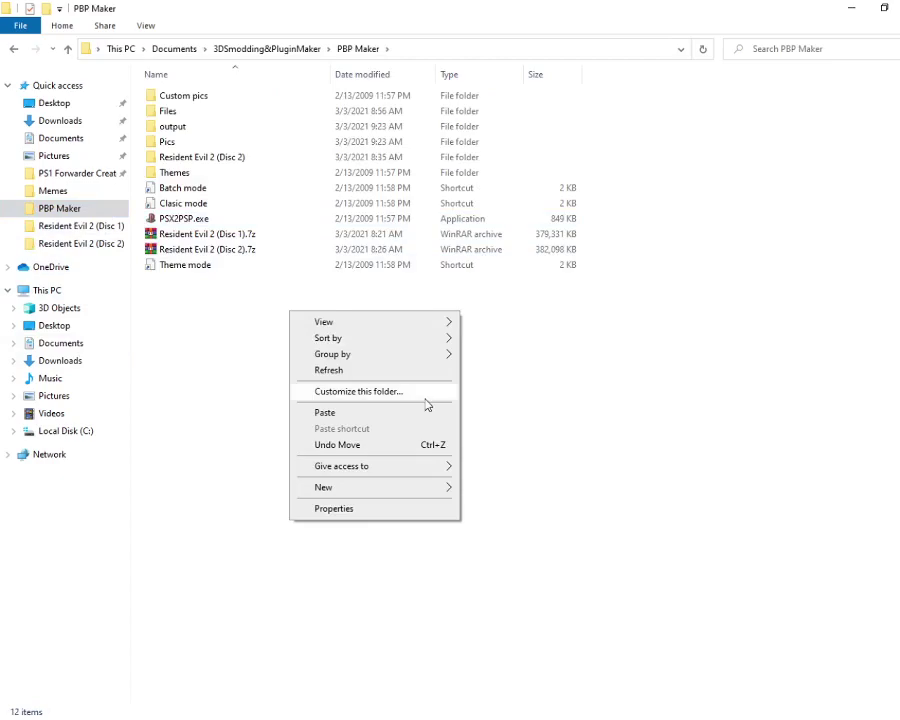
pyautogui.click(325, 412)
# Launch PSX2PSP.exe and load Resident Evil 2 (Disc 1) (Track 1).bin as ISO/PBP File 1
pyautogui.doubleClick(216, 234)
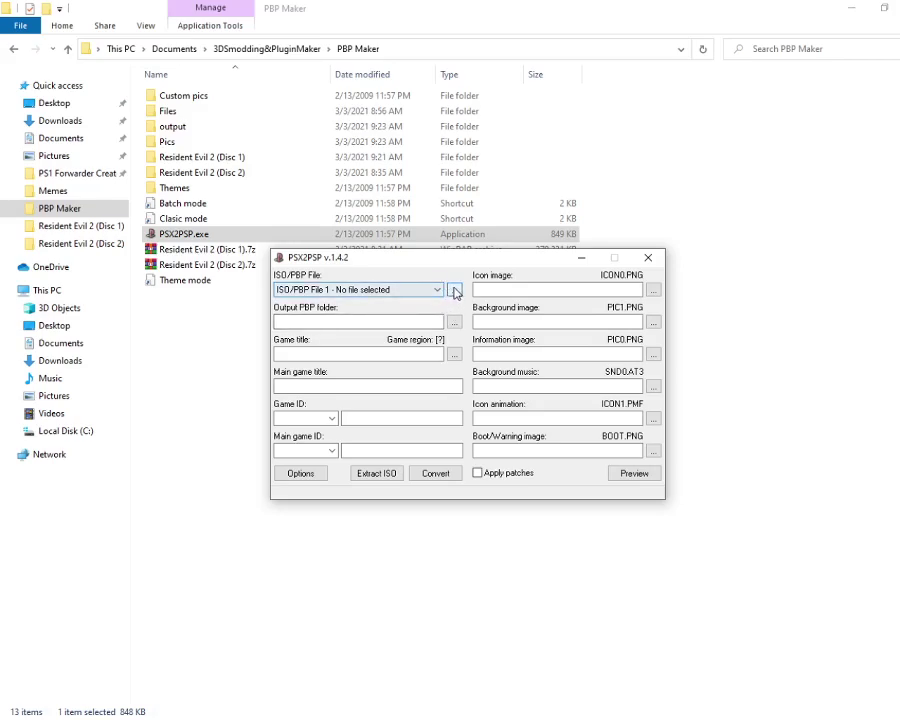
pyautogui.click(455, 290)
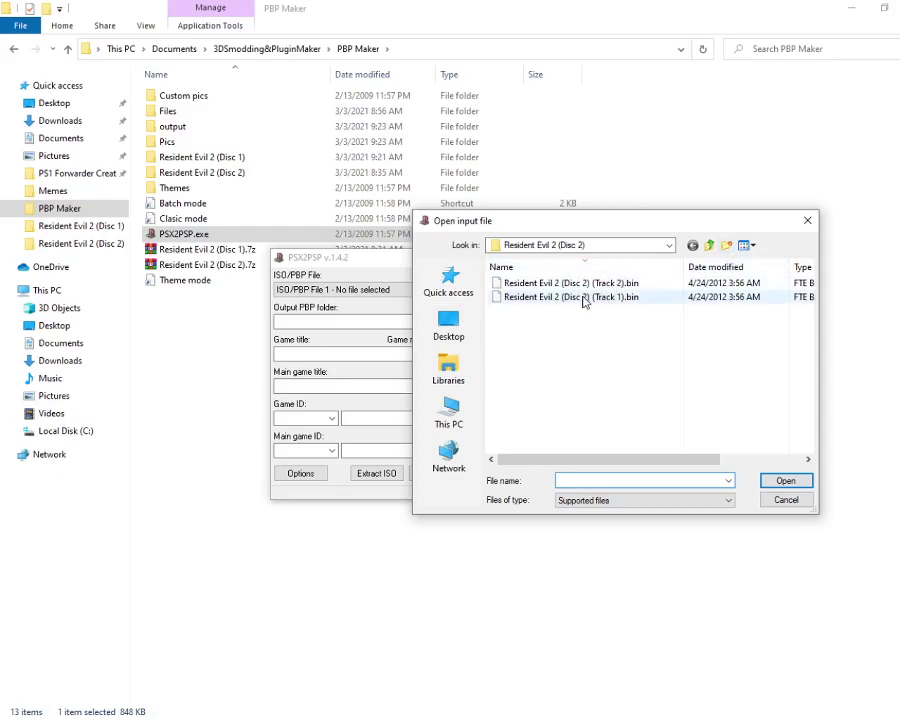
pyautogui.click(708, 245)
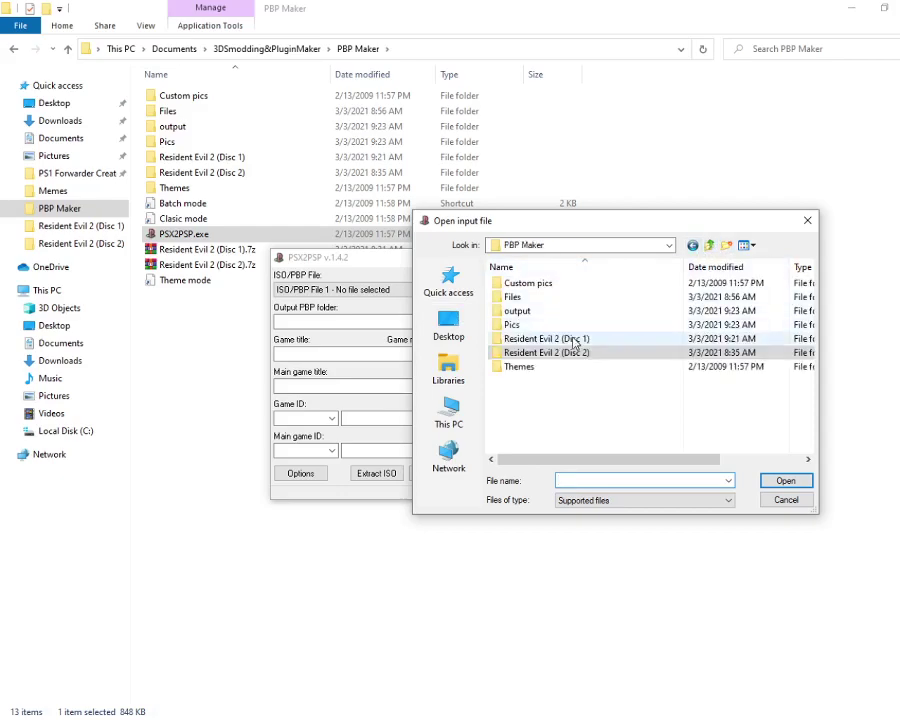
pyautogui.doubleClick(570, 339)
pyautogui.click(609, 285)
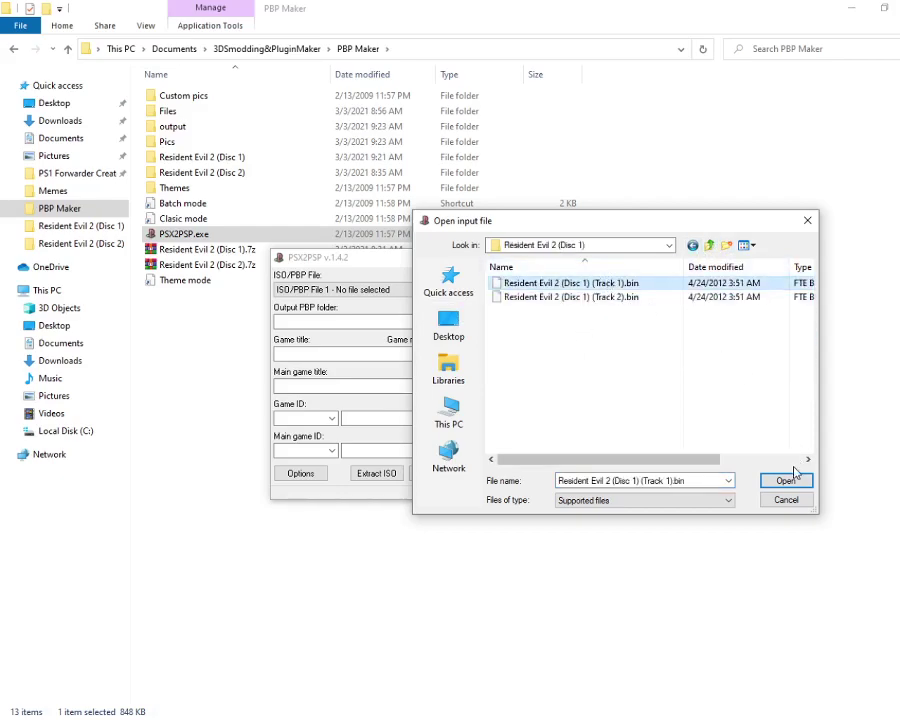
pyautogui.click(790, 480)
# Load Resident Evil 2 (Disc 1) (Track 2).bin as ISO/PBP File 2
pyautogui.click(435, 290)
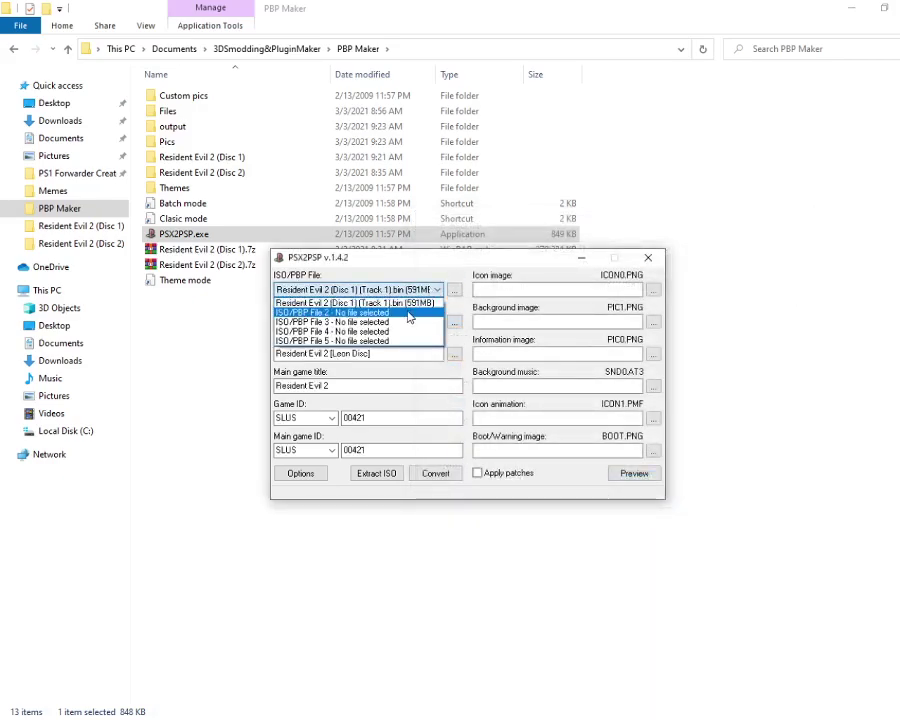
pyautogui.click(409, 314)
pyautogui.click(454, 290)
pyautogui.click(622, 297)
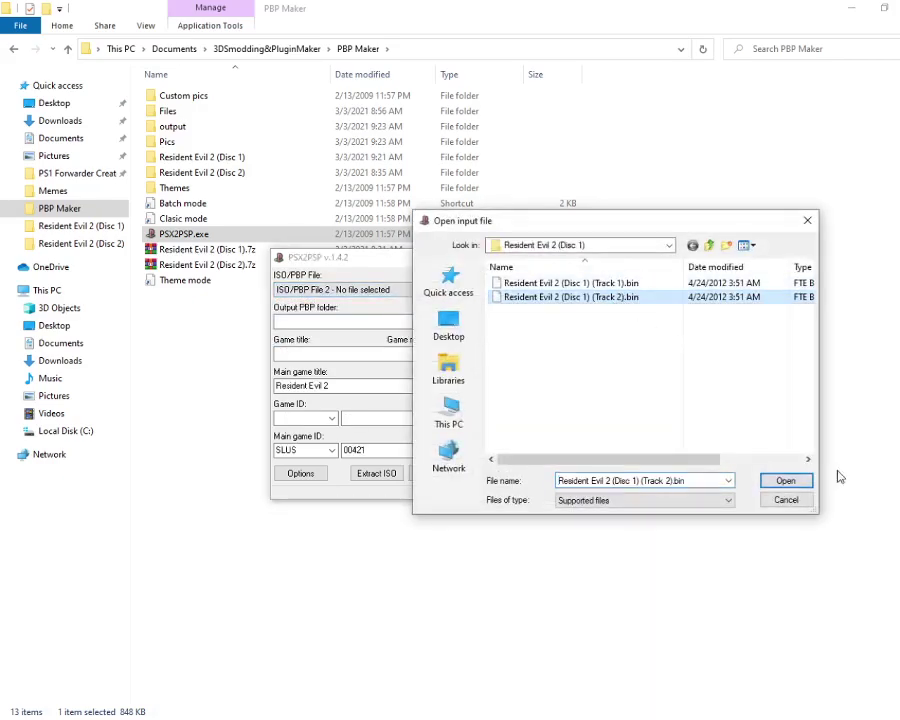
pyautogui.click(790, 480)
# Load Resident Evil 2 (Disc 2) (Track 2).bin from the Resident Evil 2 (Disc 2) folder as ISO/PBP File 3
pyautogui.click(438, 290)
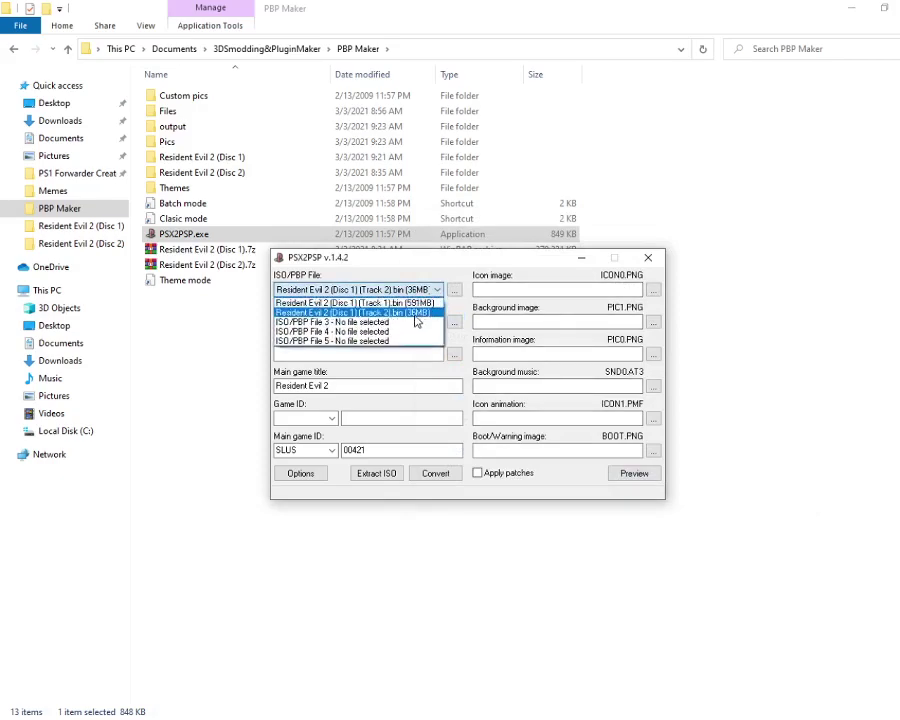
pyautogui.click(416, 321)
pyautogui.click(440, 290)
pyautogui.click(415, 322)
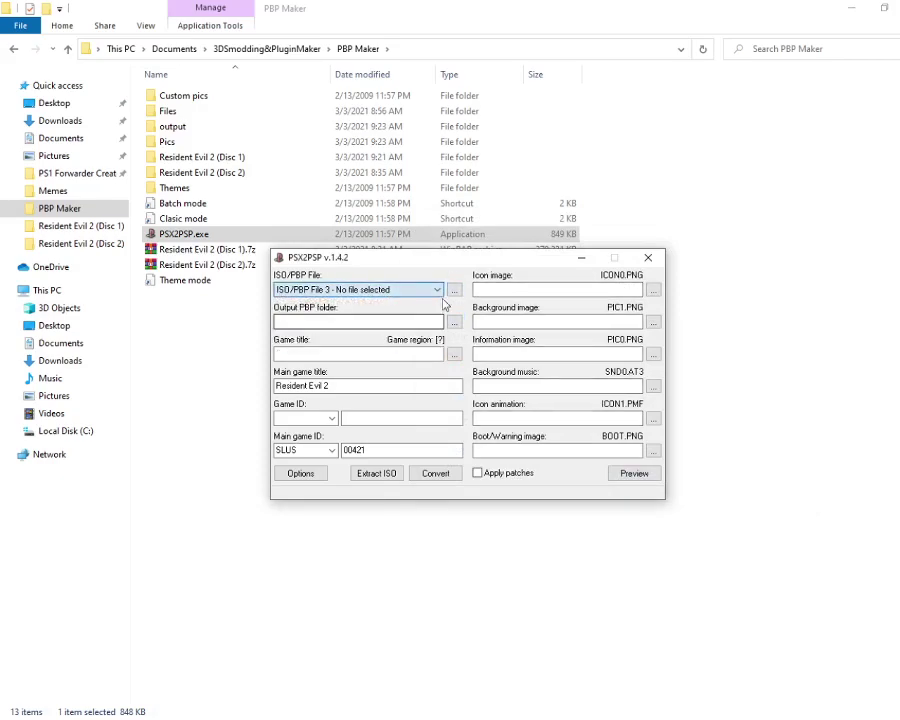
pyautogui.click(454, 290)
pyautogui.click(716, 247)
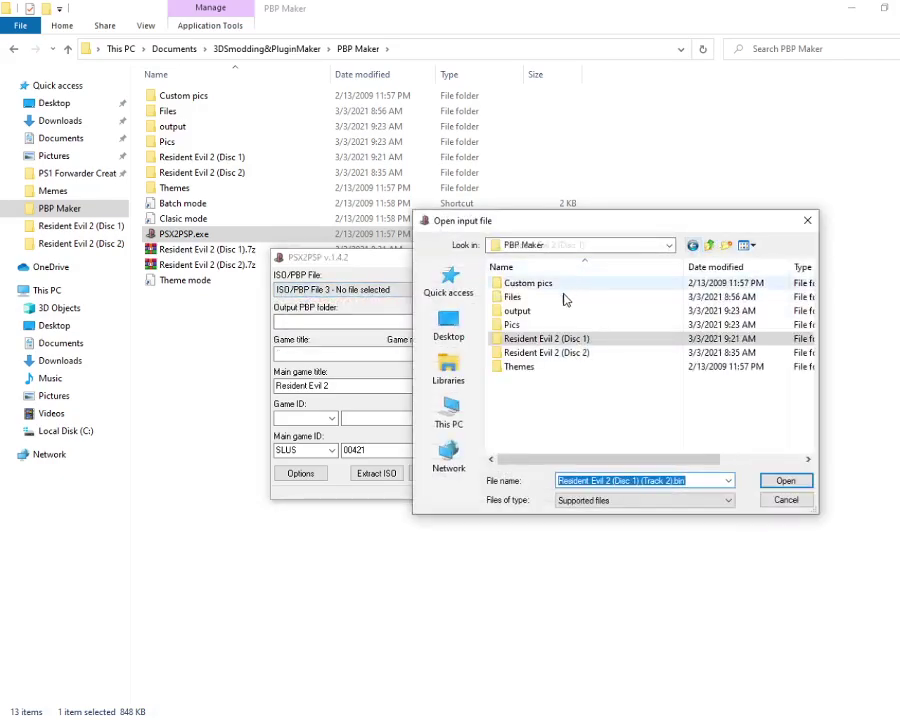
pyautogui.doubleClick(500, 353)
pyautogui.click(560, 283)
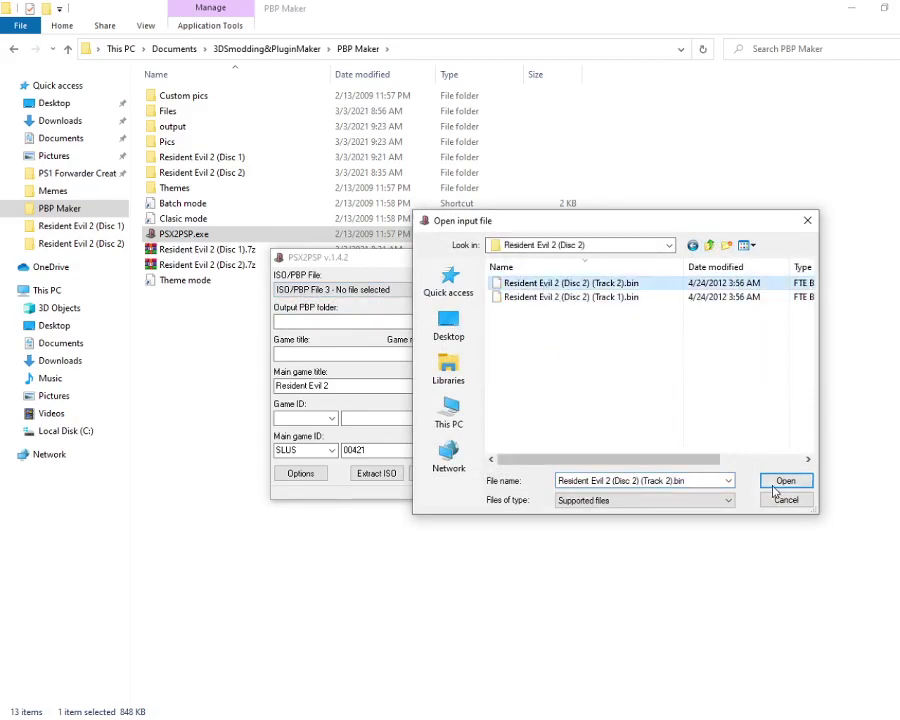
pyautogui.click(780, 483)
# Load Resident Evil 2 (Disc 2) (Track 1).bin as ISO/PBP File 4 and check the list of loaded files
pyautogui.click(412, 290)
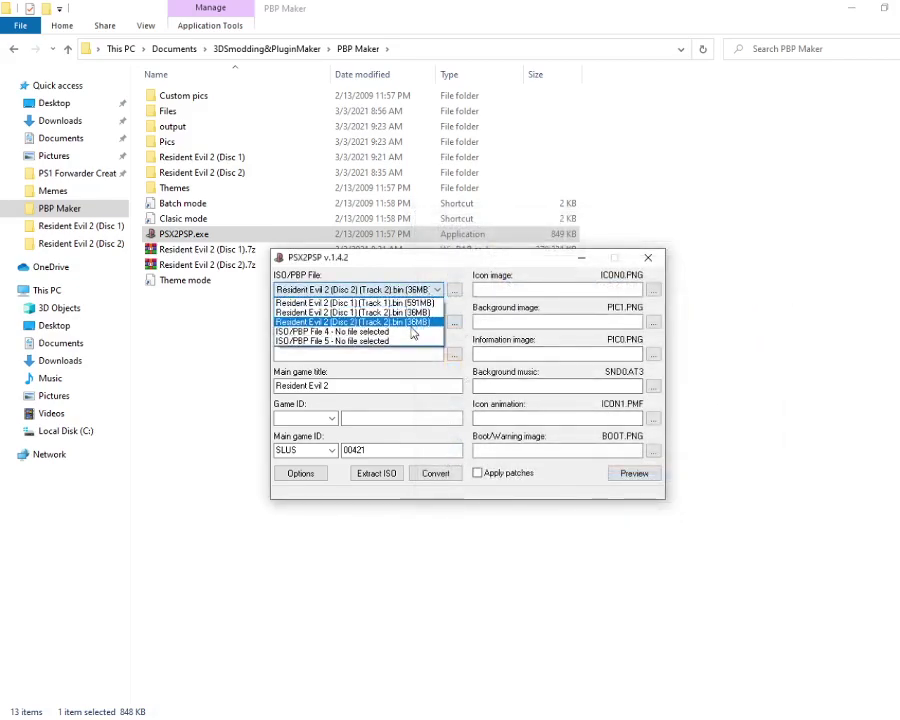
pyautogui.click(412, 333)
pyautogui.click(454, 290)
pyautogui.click(590, 297)
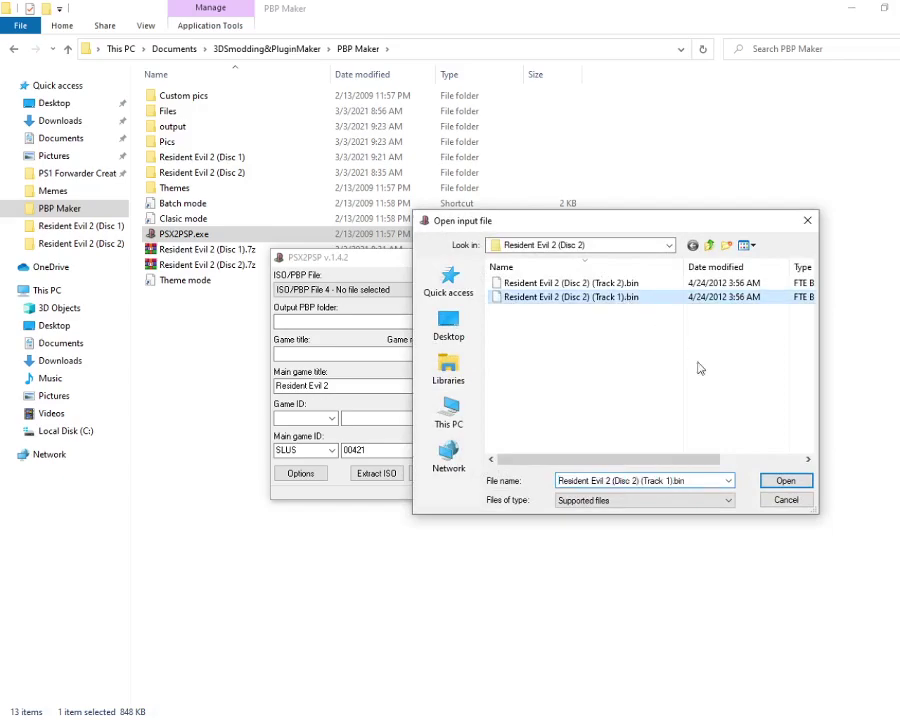
pyautogui.click(780, 483)
pyautogui.click(437, 290)
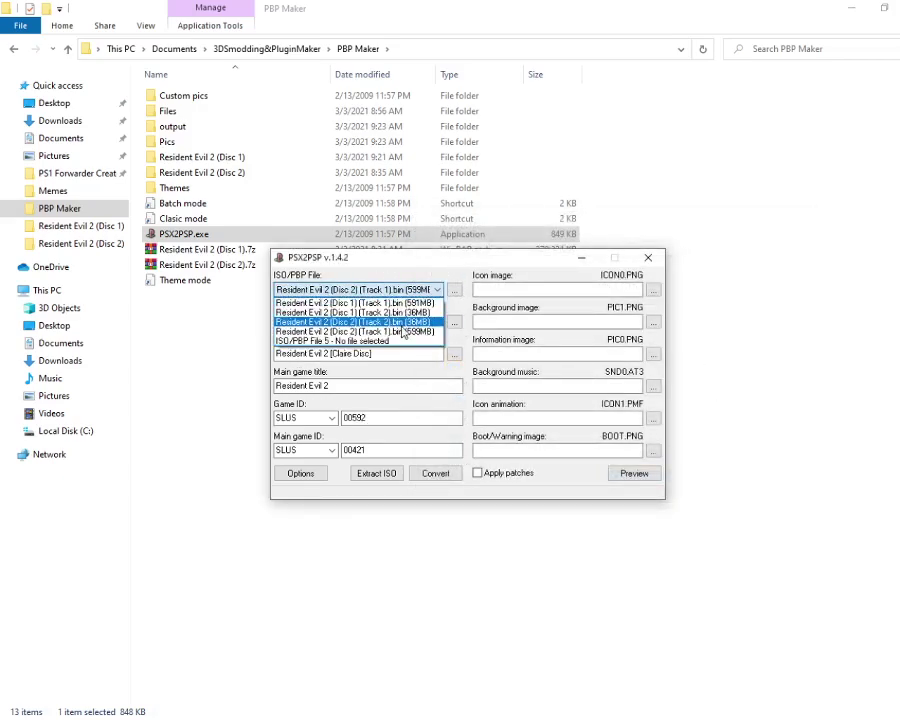
pyautogui.click(450, 310)
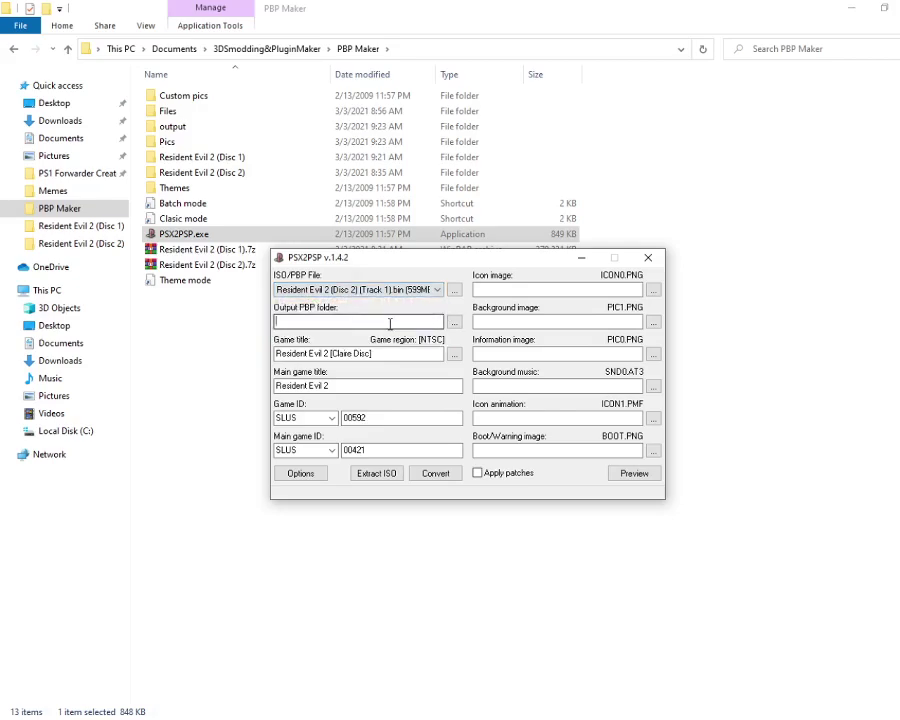
# Set the output PBP folder to the output folder inside Documents\3DSmodding&PluginMaker\PBP Maker
pyautogui.click(455, 322)
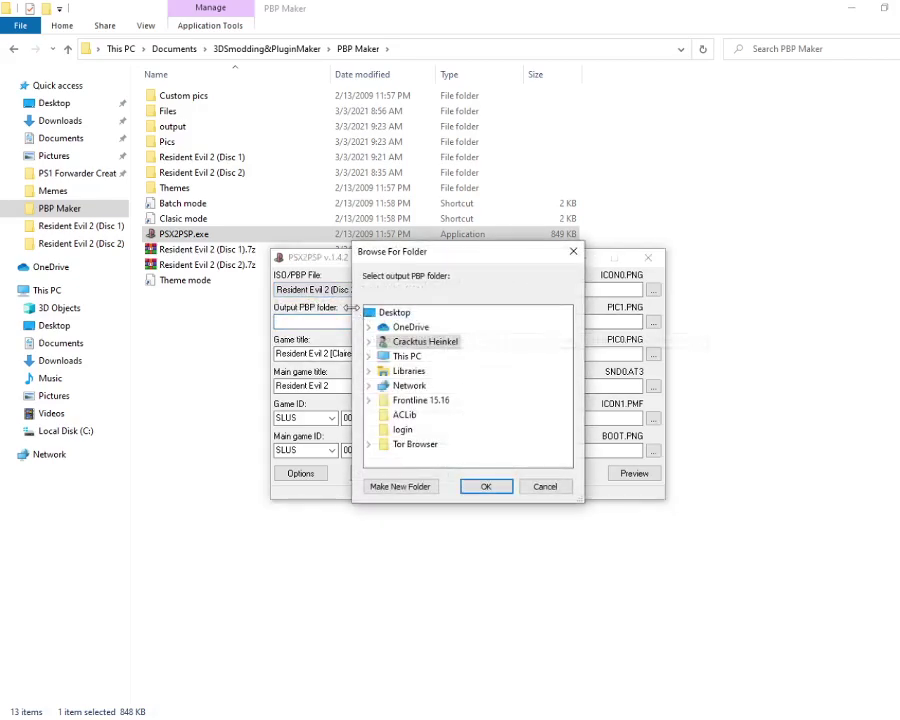
pyautogui.click(370, 371)
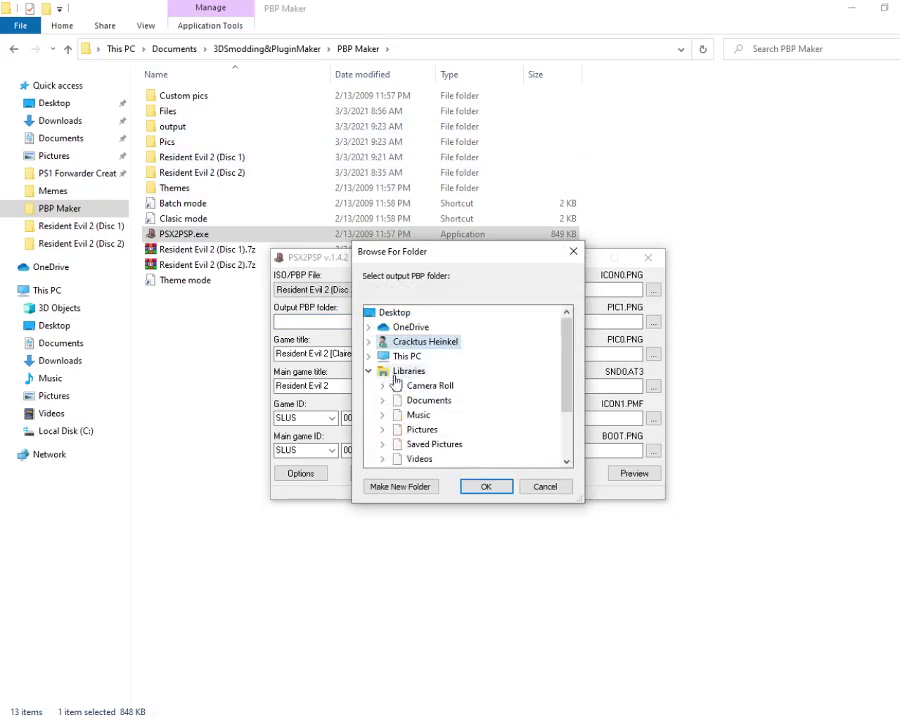
pyautogui.click(382, 400)
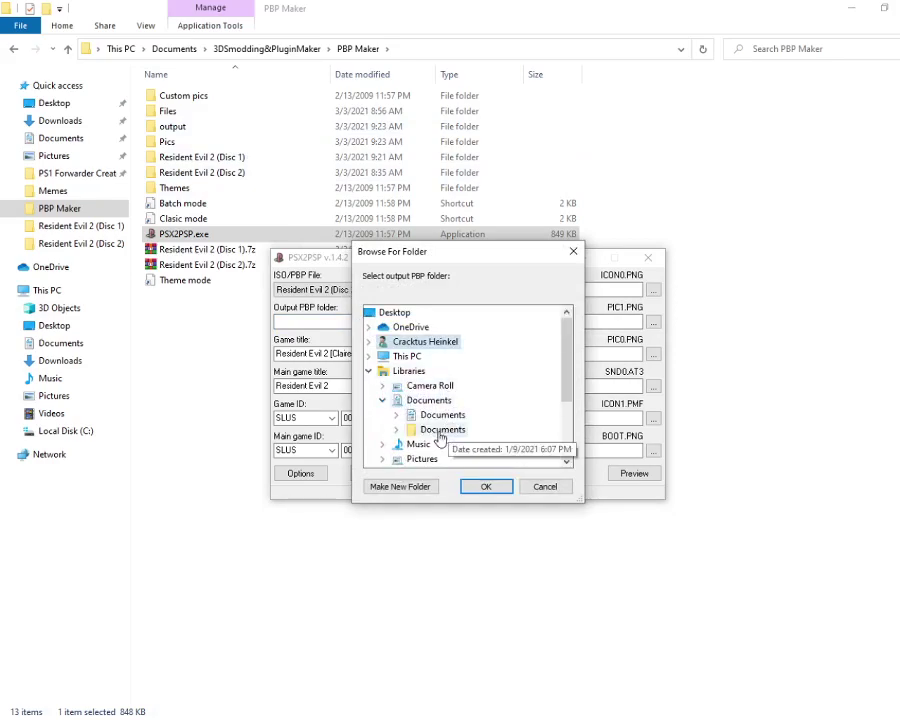
pyautogui.click(395, 414)
pyautogui.scroll(-1, 400, 390)
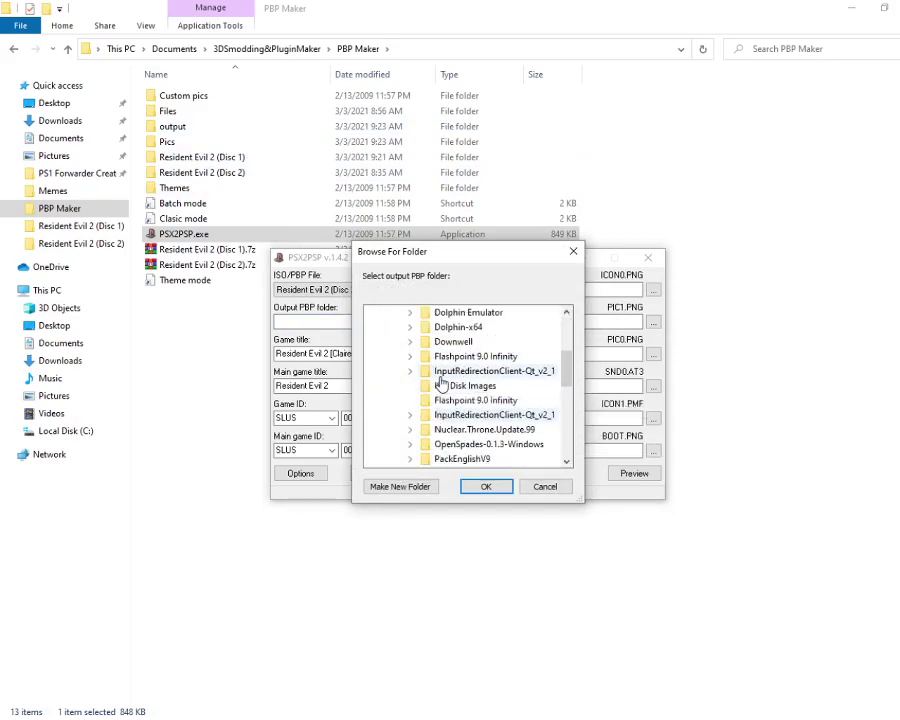
pyautogui.scroll(1, 382, 378)
pyautogui.click(410, 341)
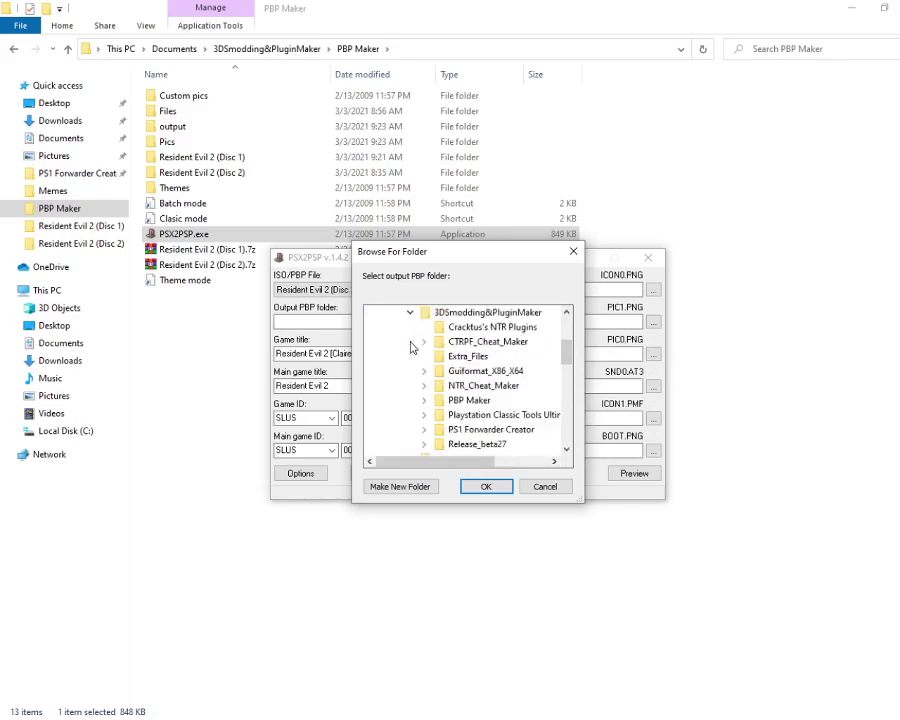
pyautogui.click(424, 400)
pyautogui.click(472, 386)
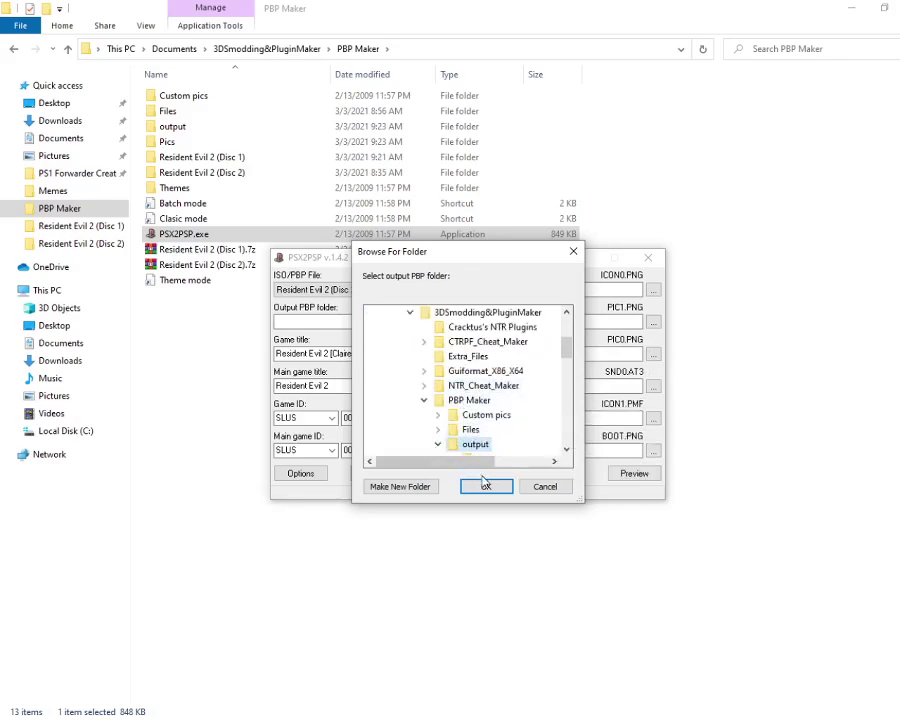
pyautogui.click(486, 489)
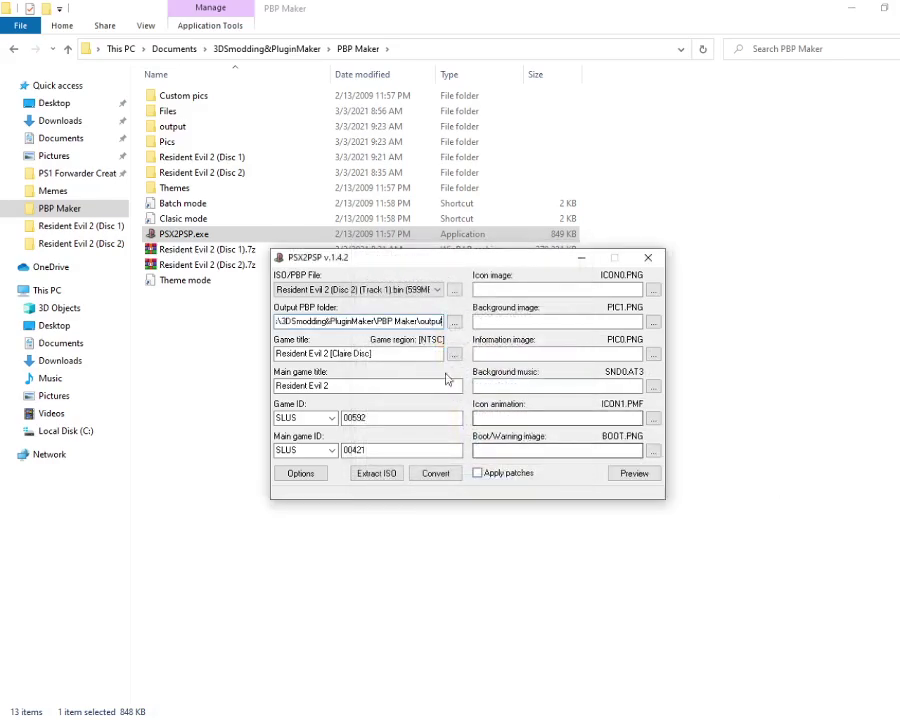
pyautogui.click(370, 353)
pyautogui.write(']')
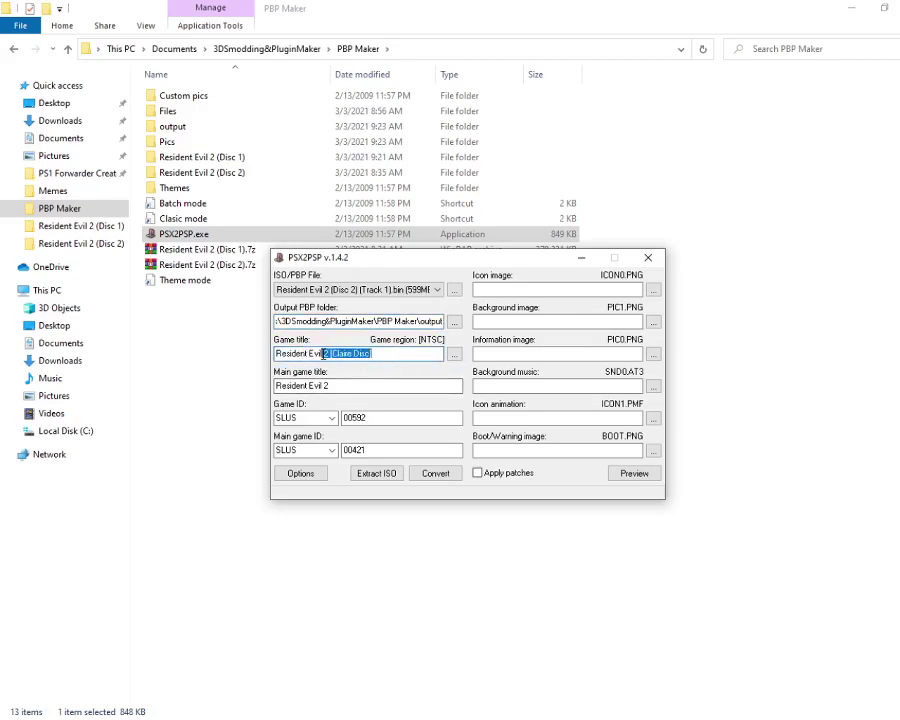
pyautogui.press('End')
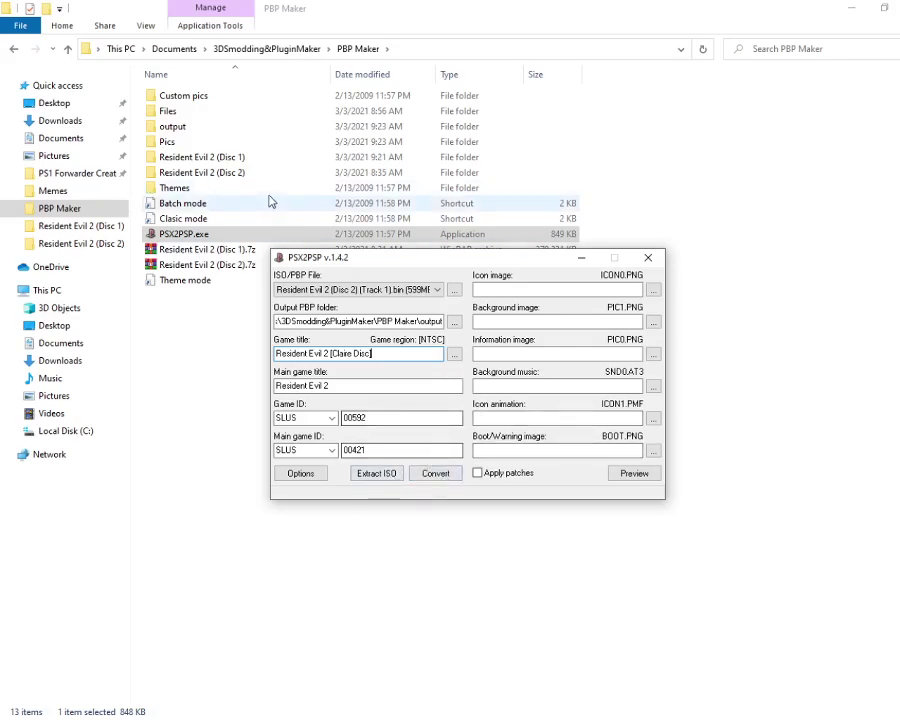
# Look inside the SLUS00421 subfolder of the output folder and return to the PBP Maker folder
pyautogui.doubleClick(228, 130)
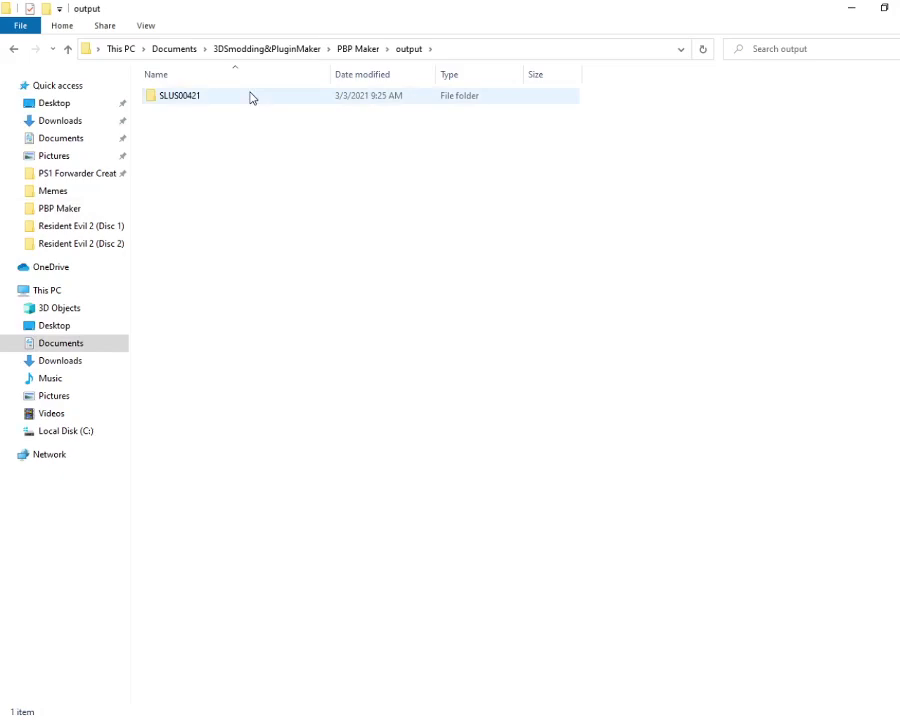
pyautogui.doubleClick(251, 96)
pyautogui.doubleClick(11, 51)
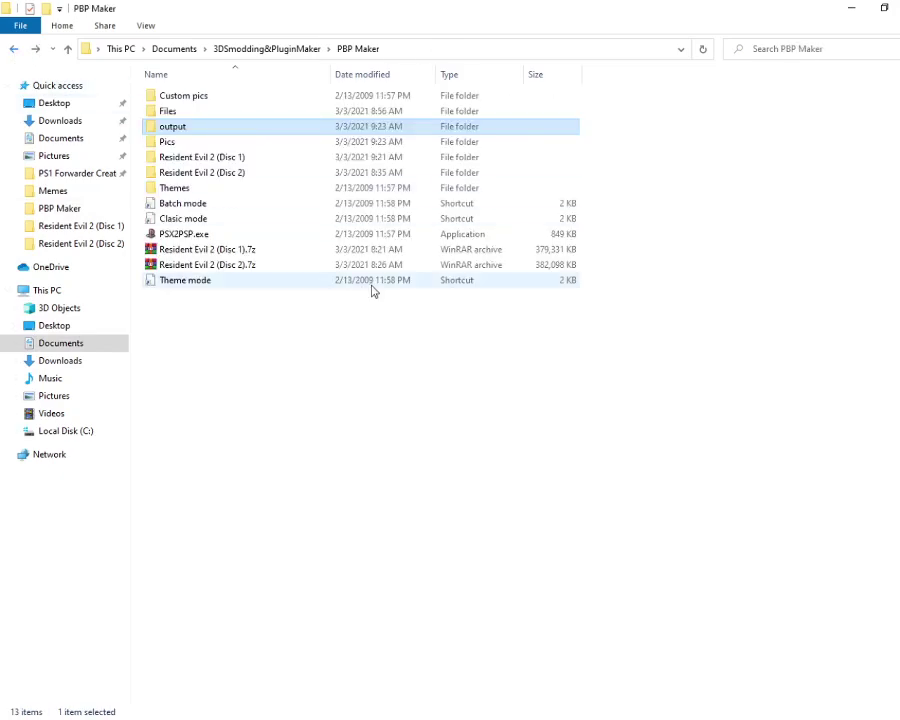
# Switch back to PSX2PSP, convert the loaded Resident Evil 2 disc files to PBP, and close the program
pyautogui.click(604, 653)
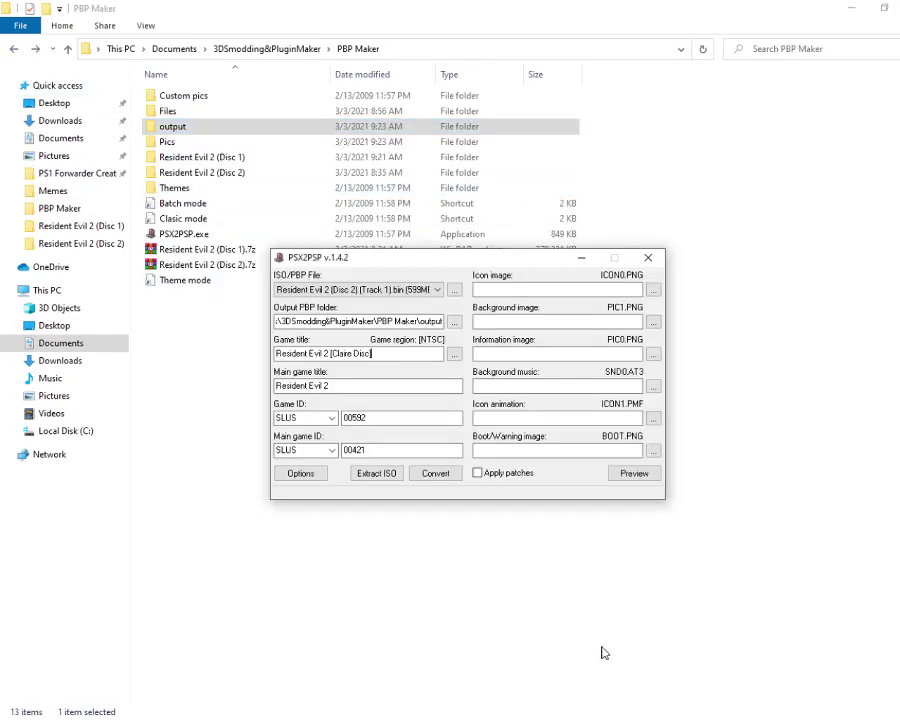
pyautogui.click(428, 475)
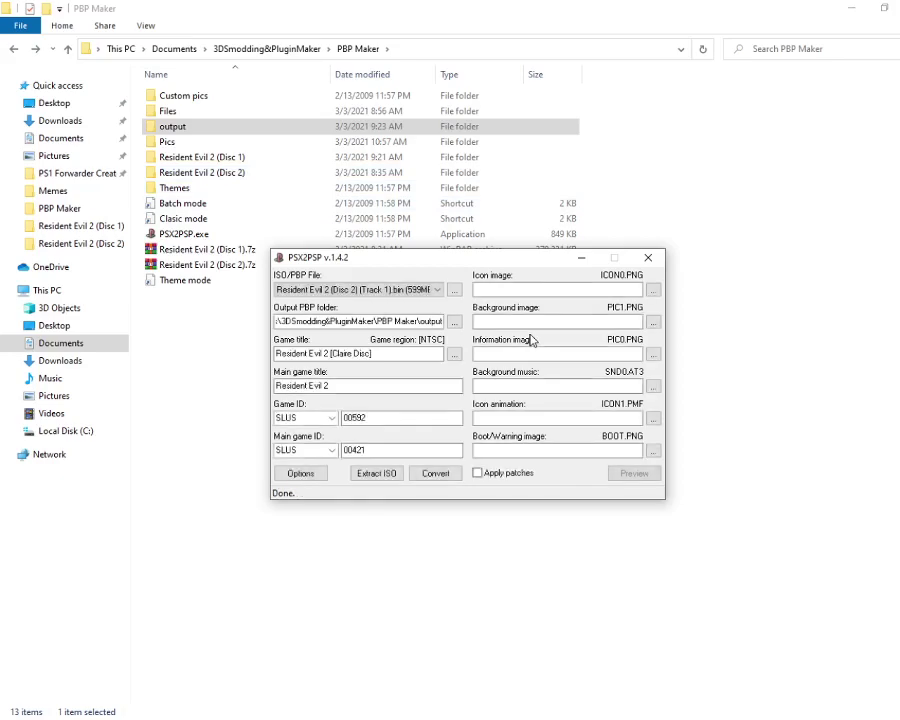
pyautogui.click(648, 257)
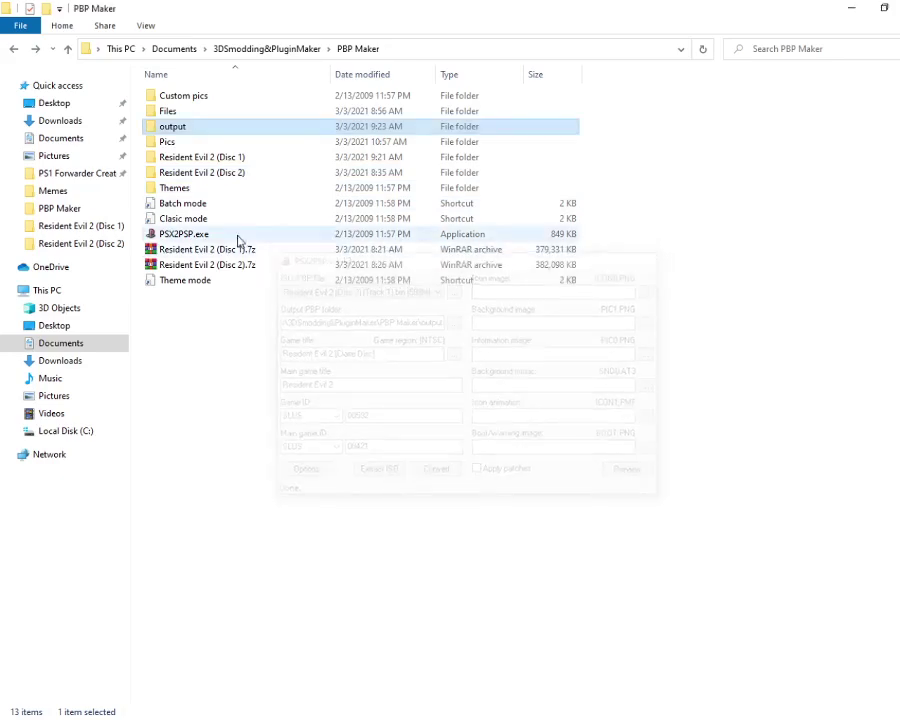
# Locate the converted EBOOT.PBP in output\SLUS00421 and return to the PBP Maker folder
pyautogui.doubleClick(203, 127)
pyautogui.doubleClick(255, 98)
pyautogui.moveTo(262, 96); pyautogui.dragTo(278, 115)
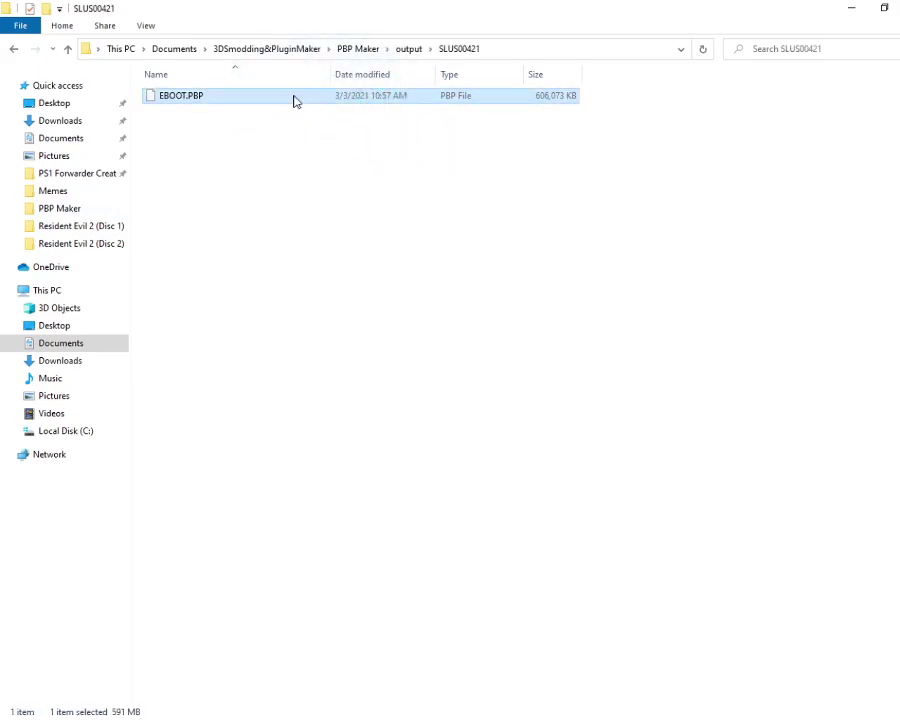
pyautogui.click(183, 158)
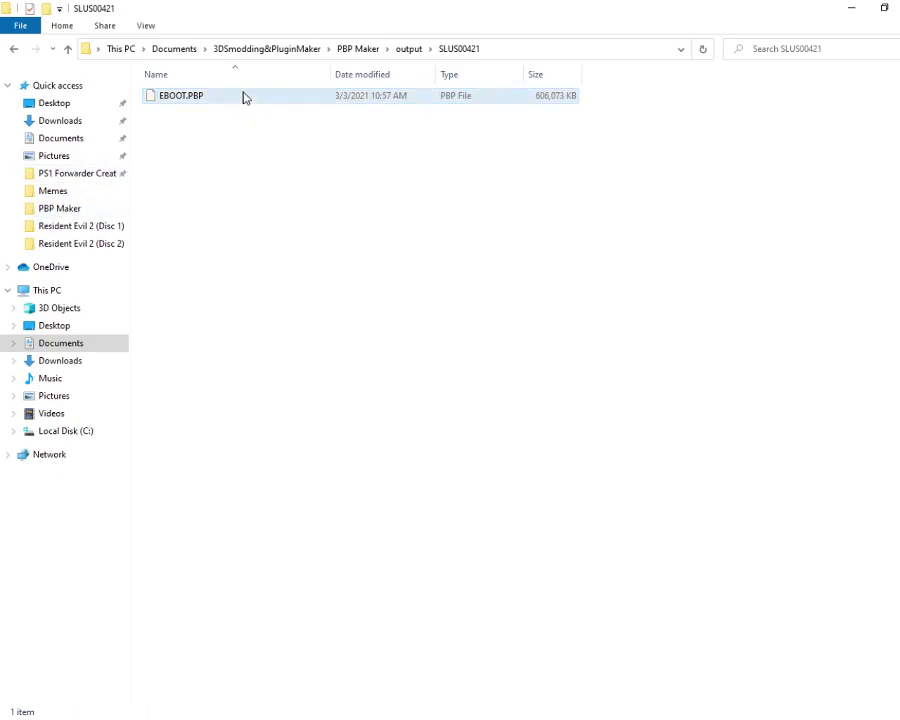
pyautogui.moveTo(244, 97); pyautogui.dragTo(311, 88)
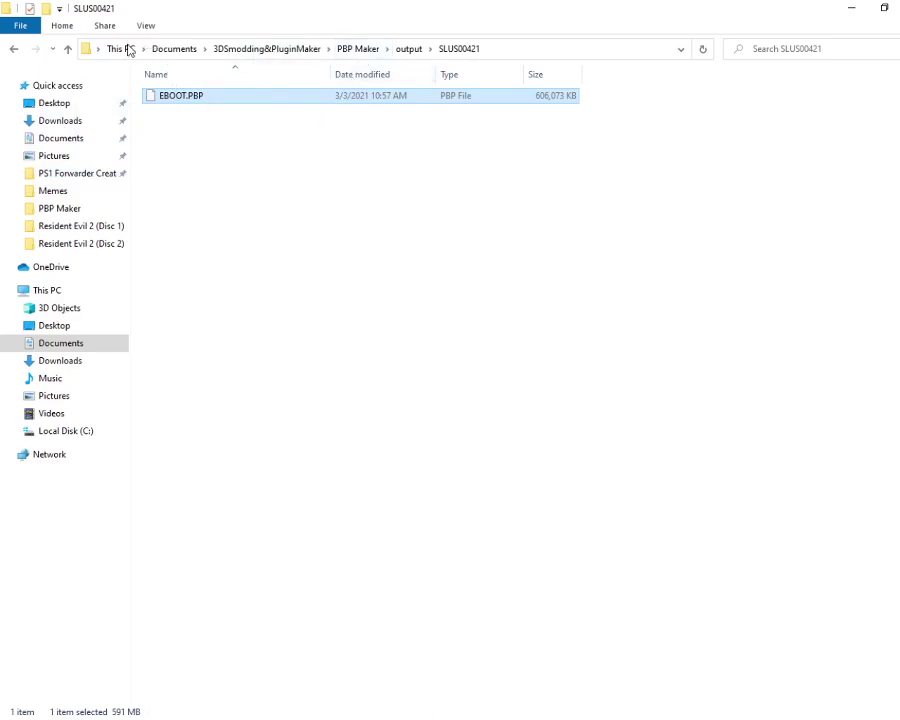
pyautogui.click(62, 192)
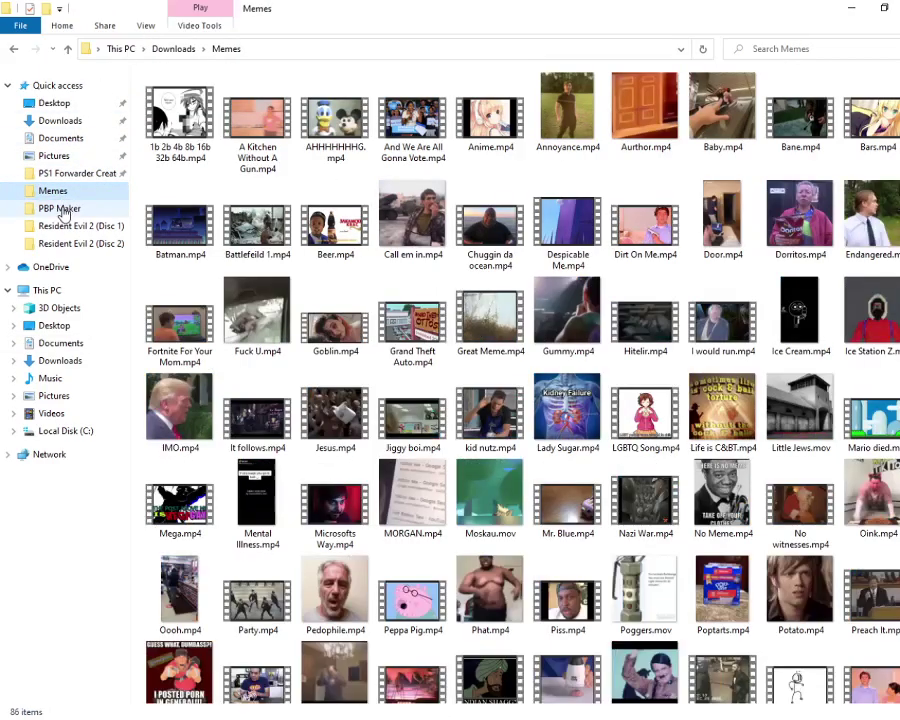
pyautogui.click(62, 208)
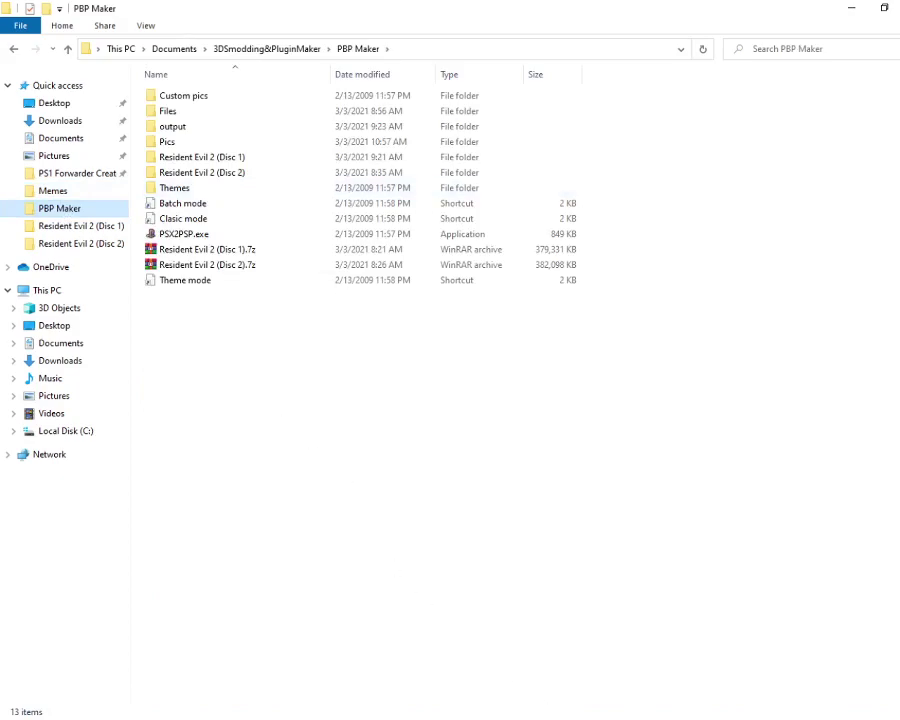